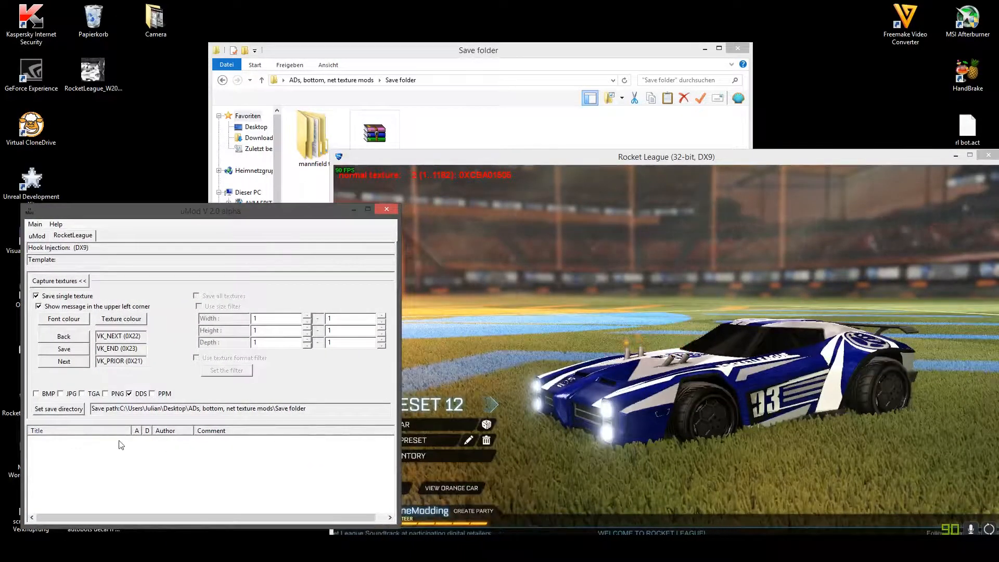
- Start a Free Play training session in the Mannfield (Stormy) arena and toggle the ball cam
left_click(436, 419)
left_click(379, 485)
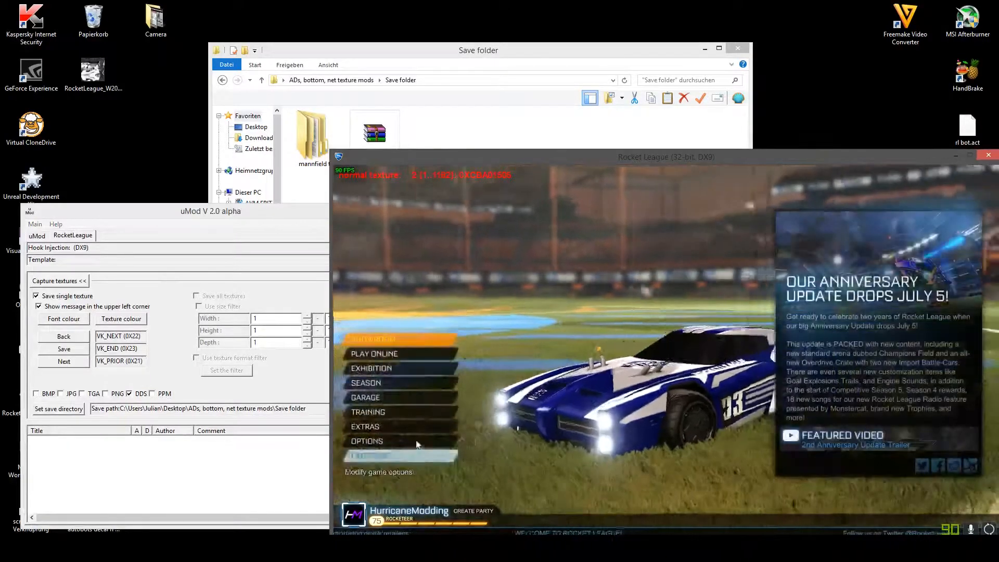
left_click(392, 411)
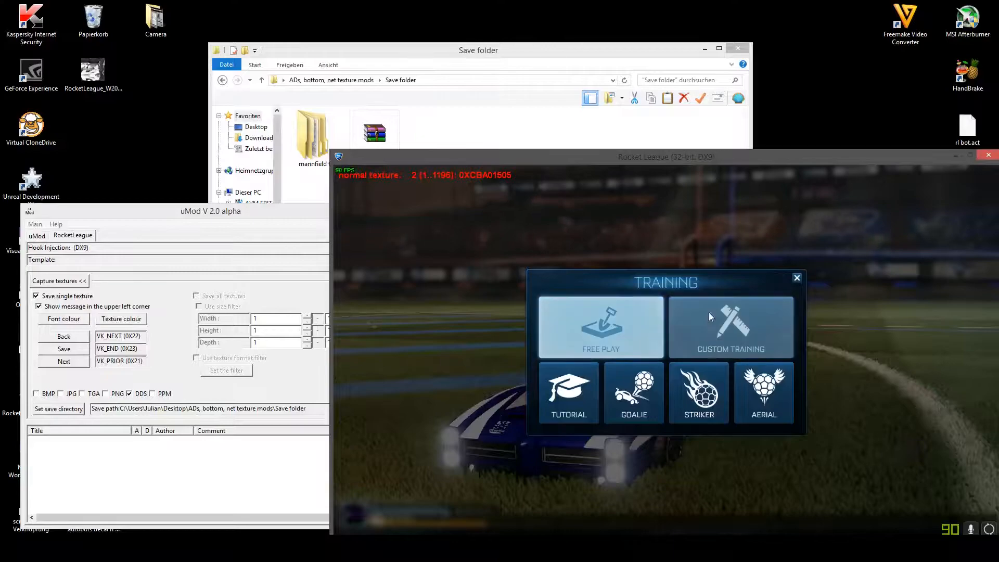
left_click(593, 338)
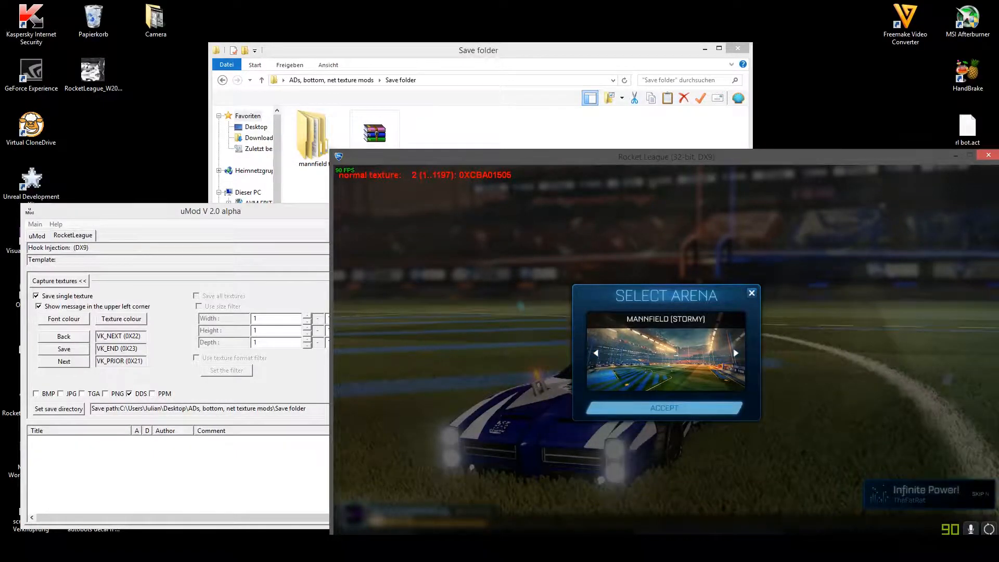
left_click(664, 407)
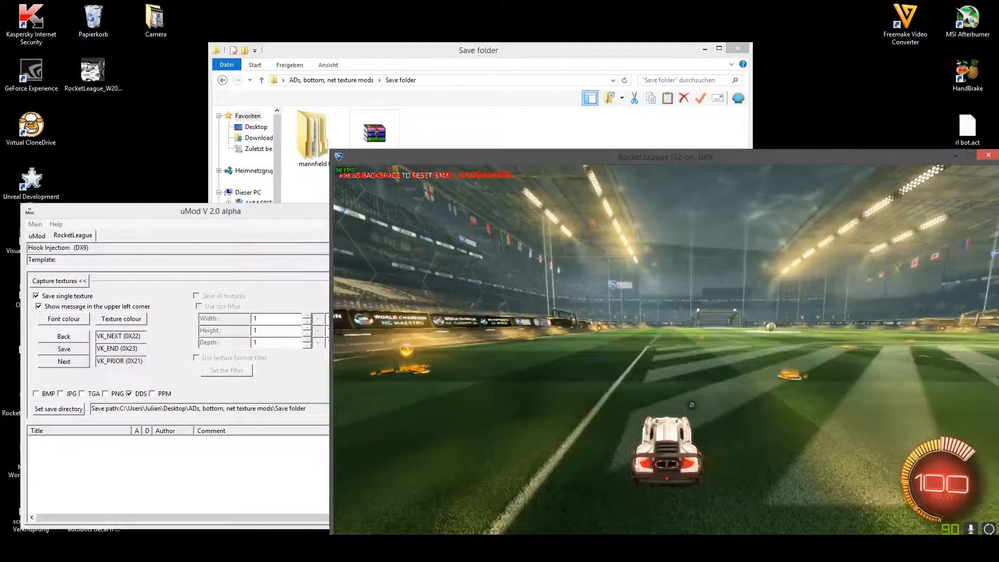
key("q")
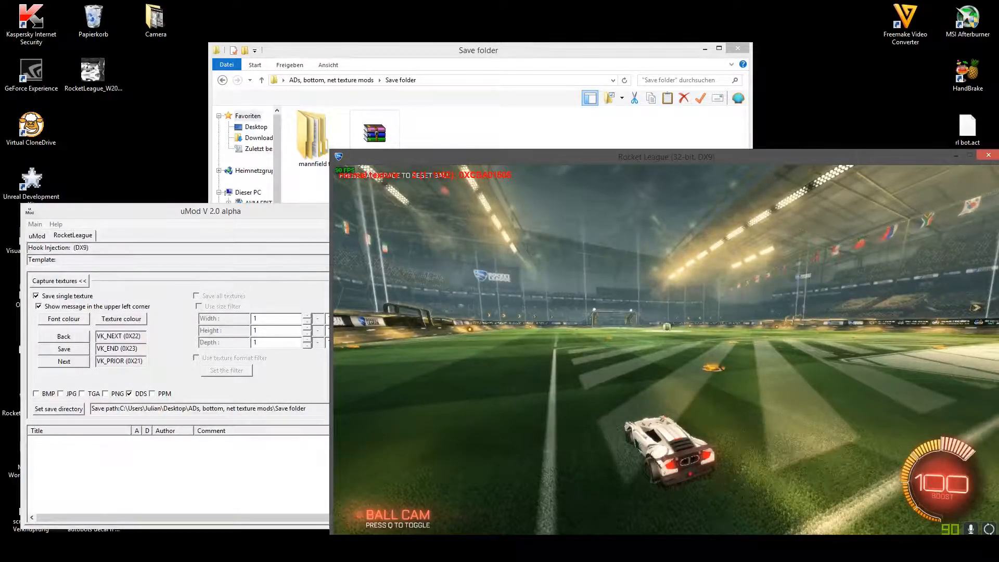
- Save the selected texture, and cycle forward to the first World Champion ad board texture and save that too
key("End")
key("Page_Up")
key("Page_Up")
key("Page_Up")
key("Page_Up")
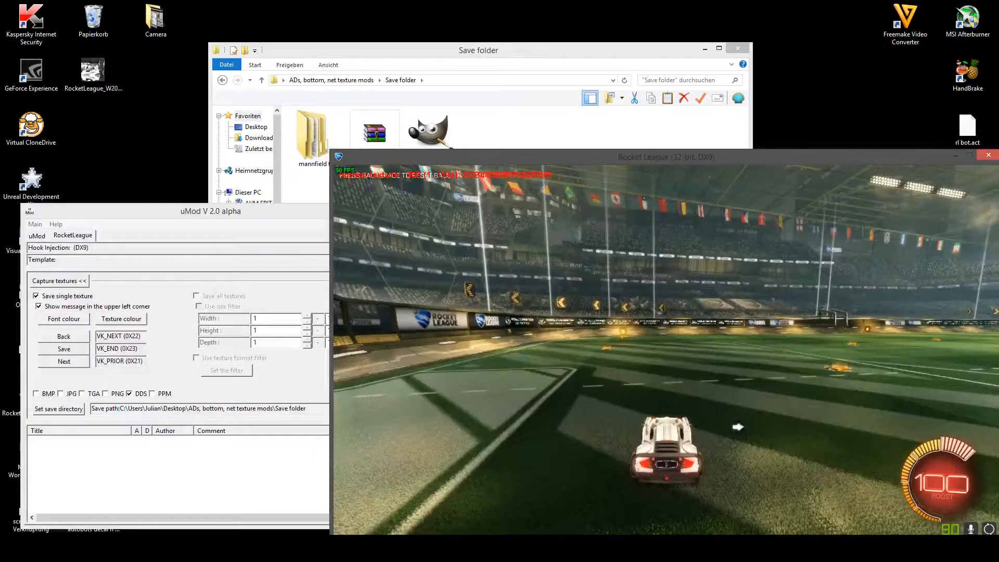
key("Page_Up")
key("Page_Up")
key("Page_Up")
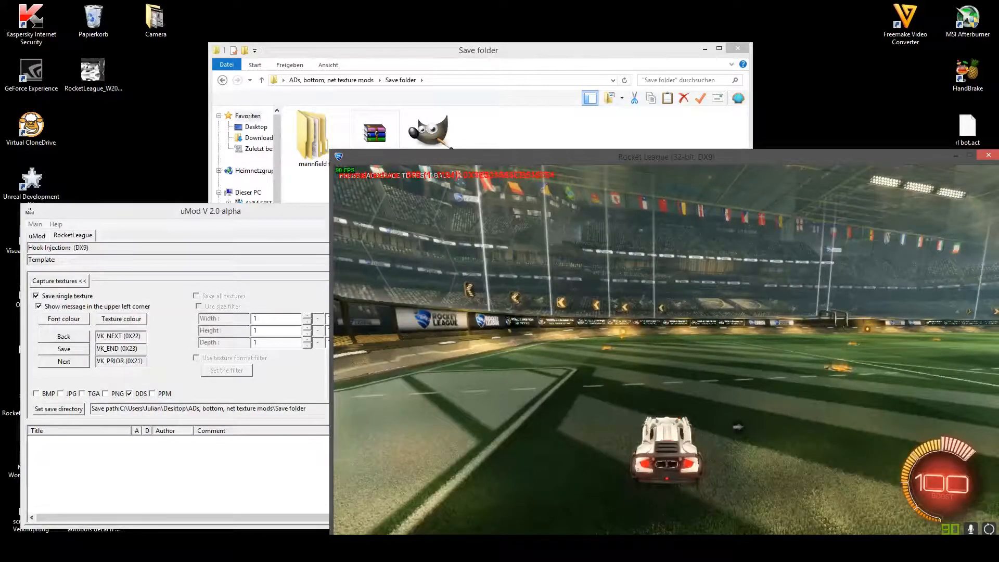
key("Page_Up")
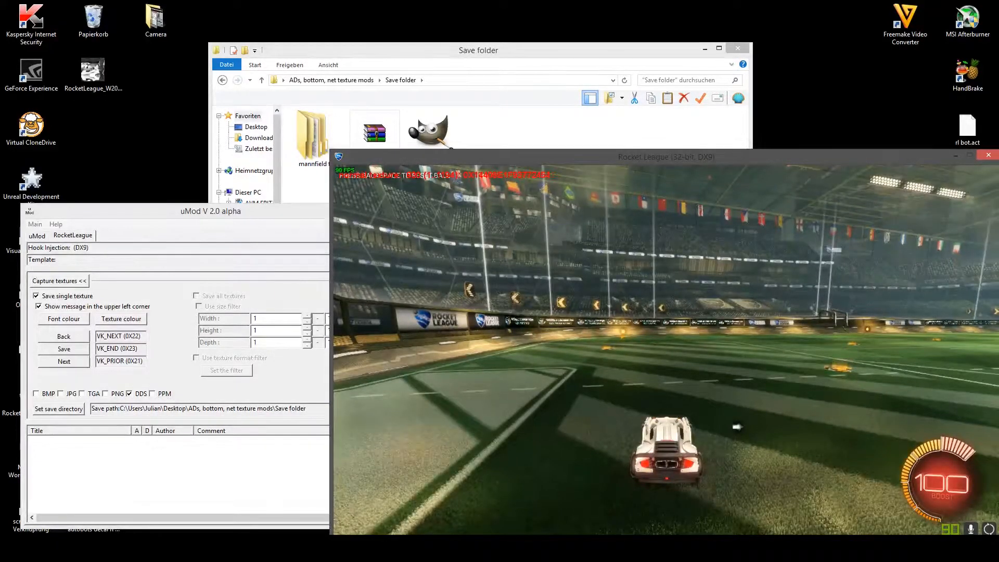
- Cycle forward to the second World Champion ad board texture and save it
key("Page_Up")
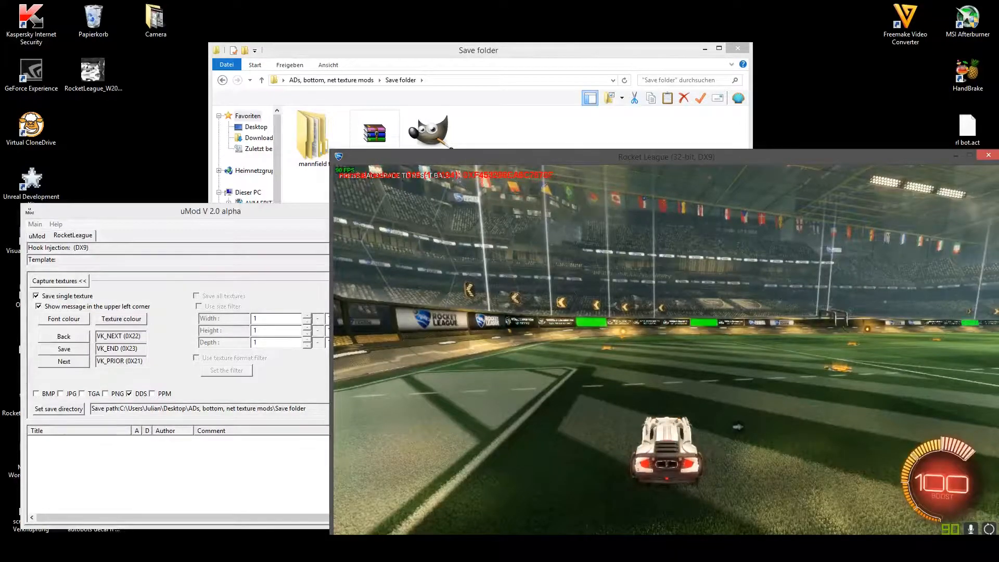
key("End")
key("Page_Up")
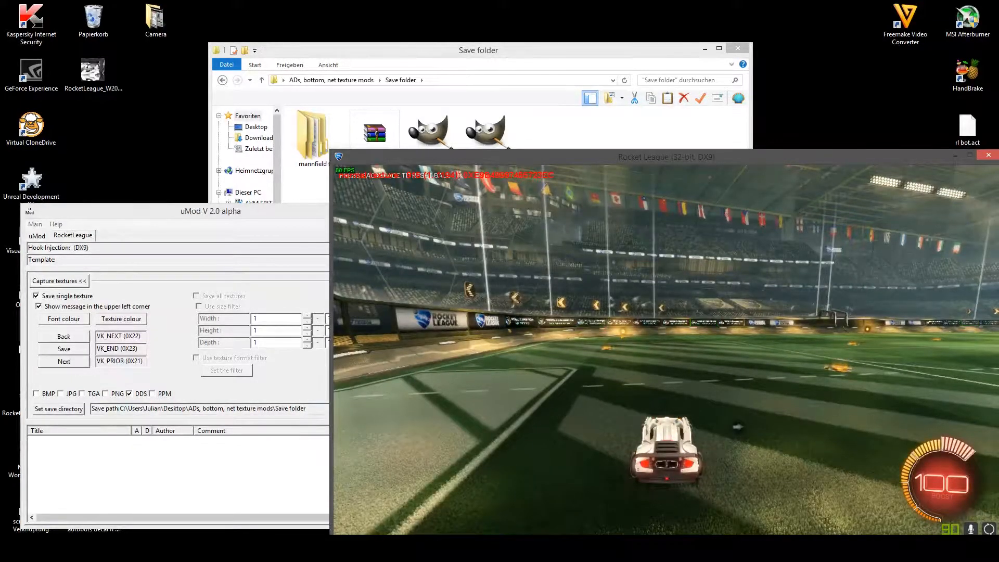
key("Page_Up")
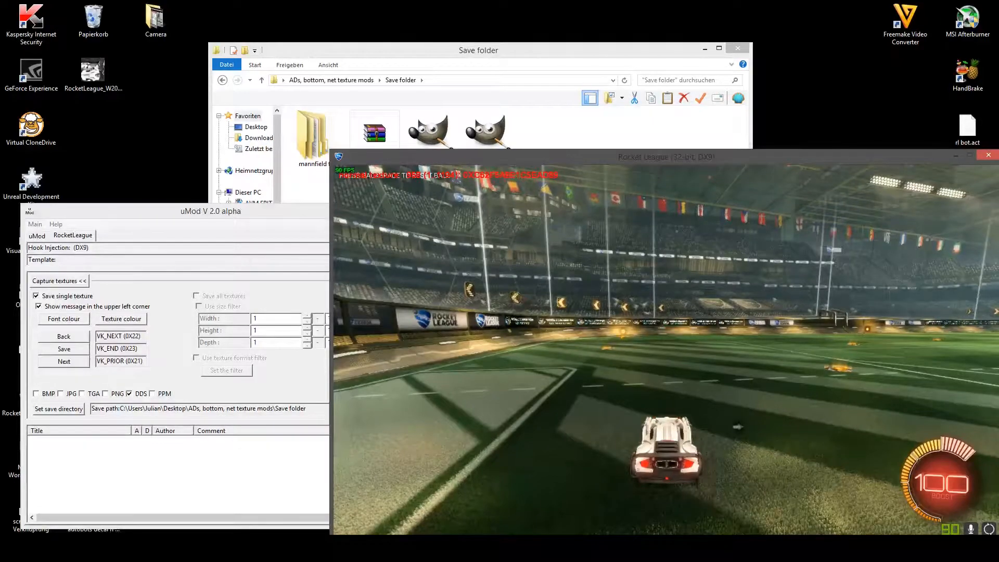
key("Page_Up")
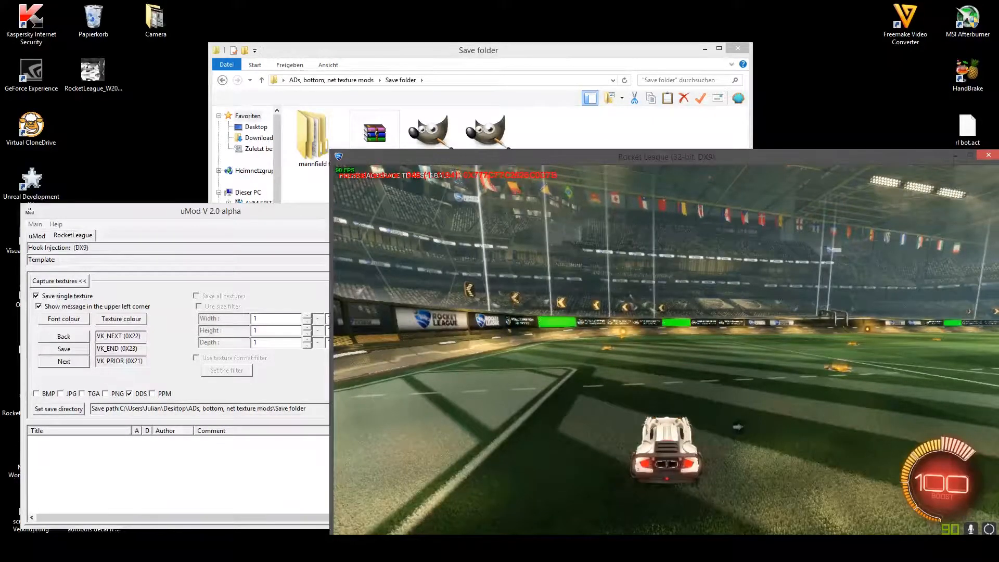
key("End")
- Cycle forward to the third World Champion ad board texture and save it
key("Page_Up")
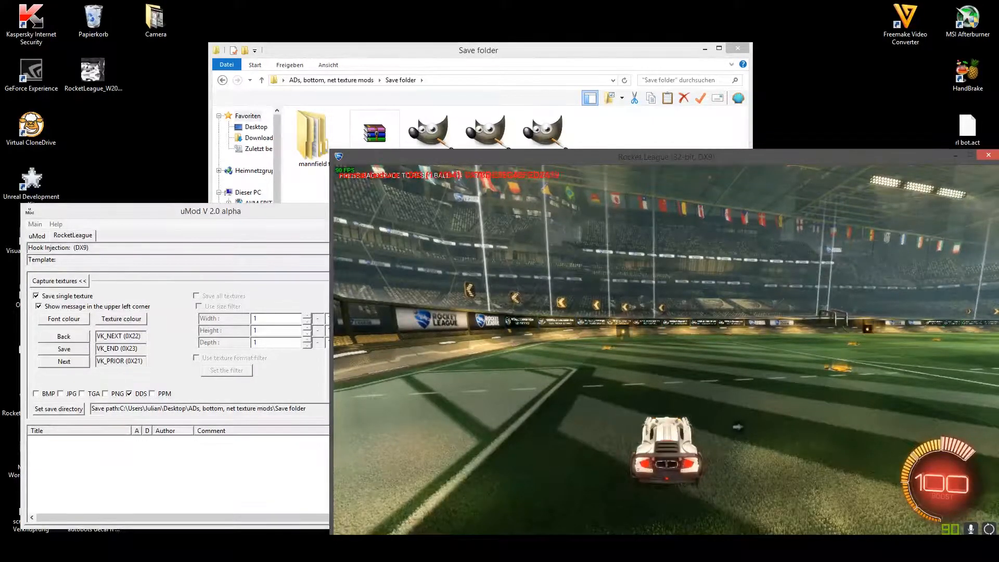
key("Page_Up")
key("Page_Up")
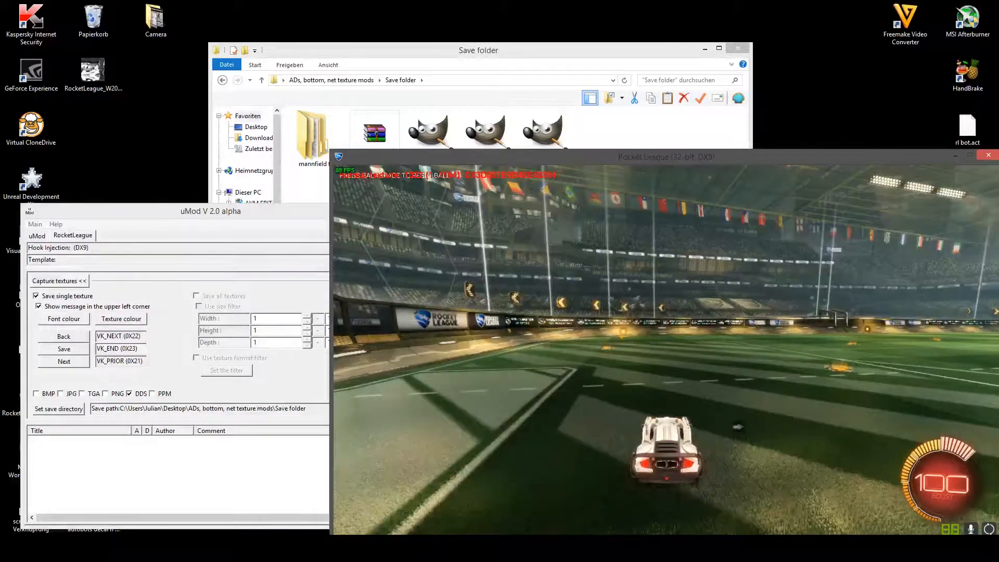
key("Page_Up")
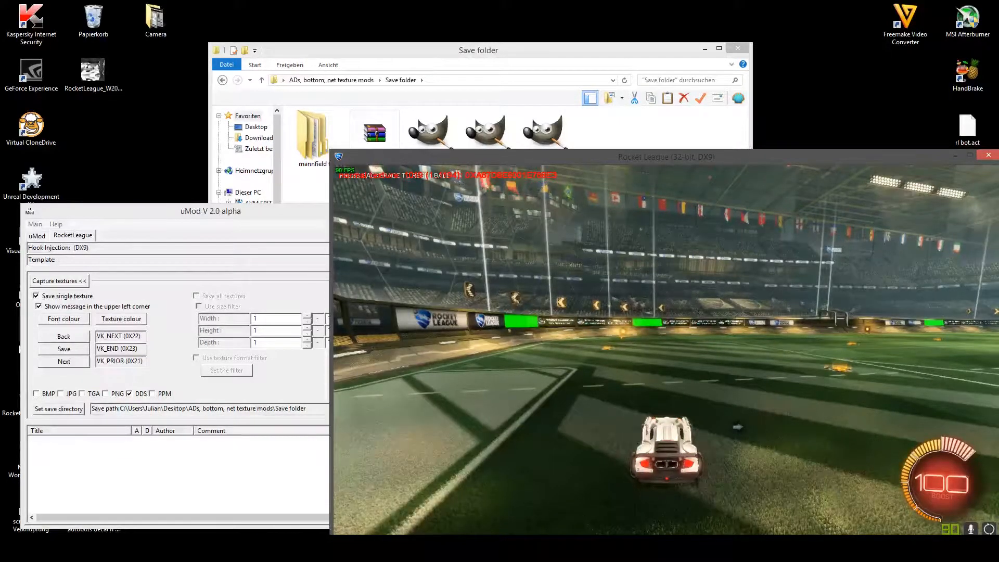
key("End")
- Cycle forward to the texture affecting the whole pitch, check it while driving around, and save it
key("Page_Up")
key("Page_Up")
key("Page_Up")
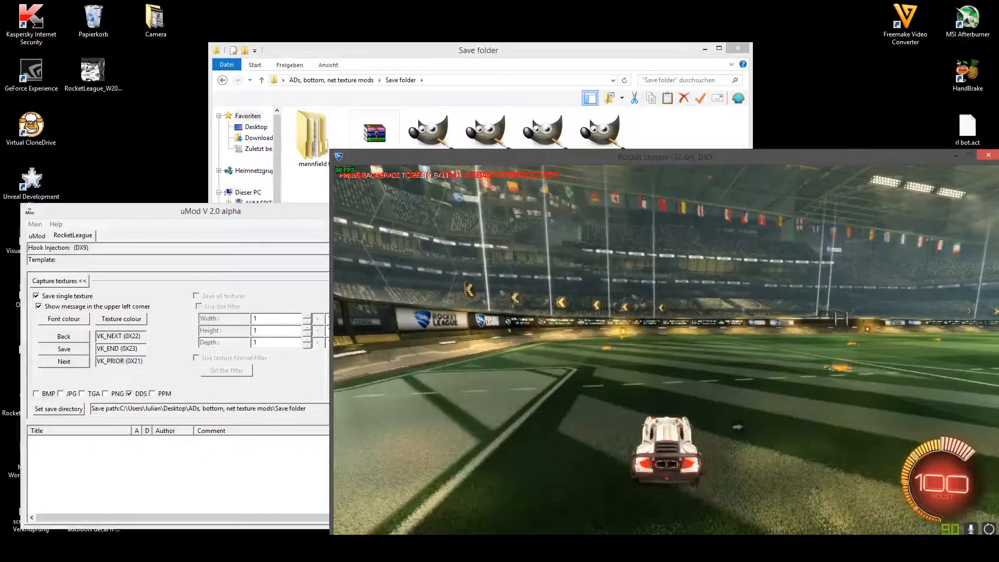
key("Page_Up")
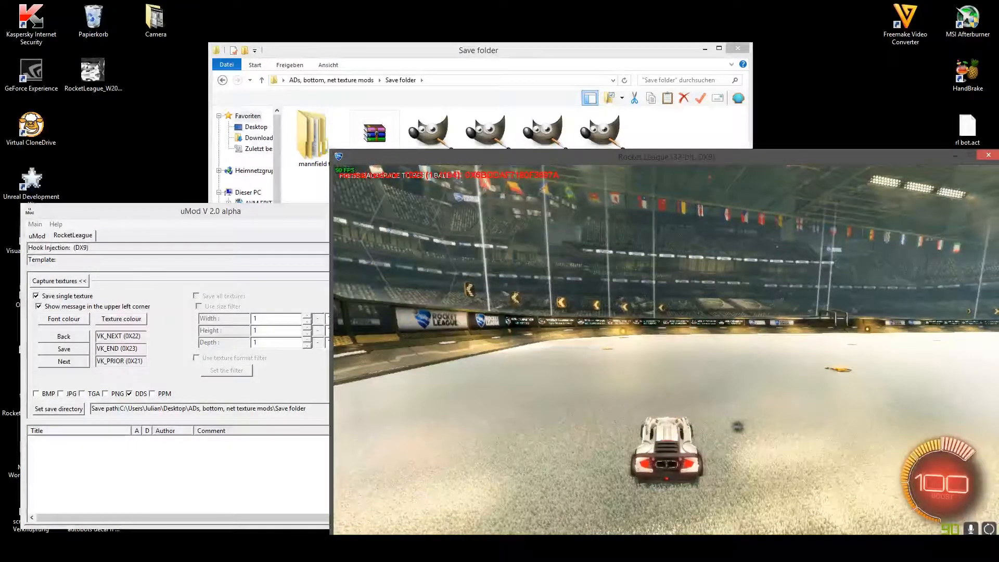
key("w")
key("d")
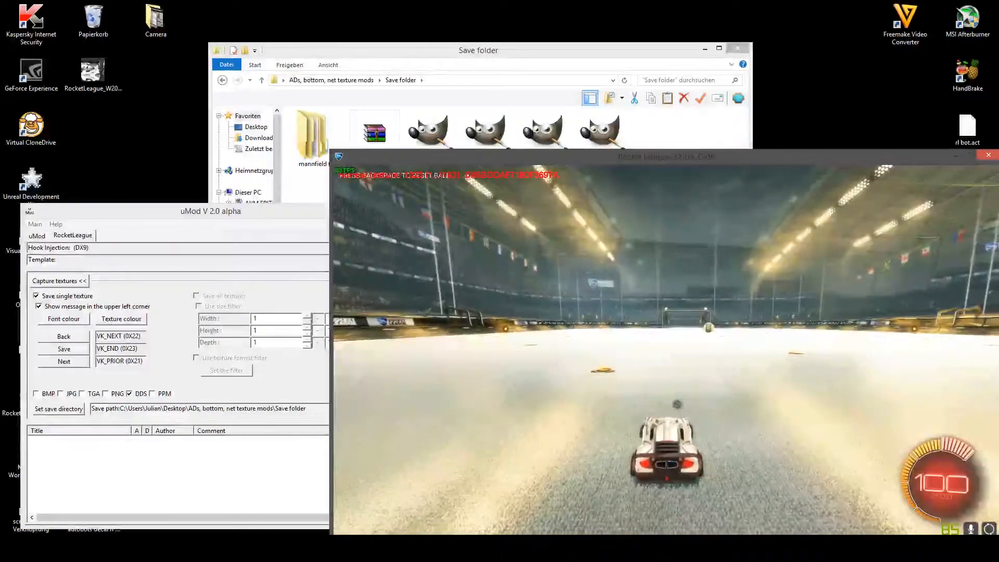
key("w")
key("d")
key("Page_Up")
key("Page_Down")
key("End")
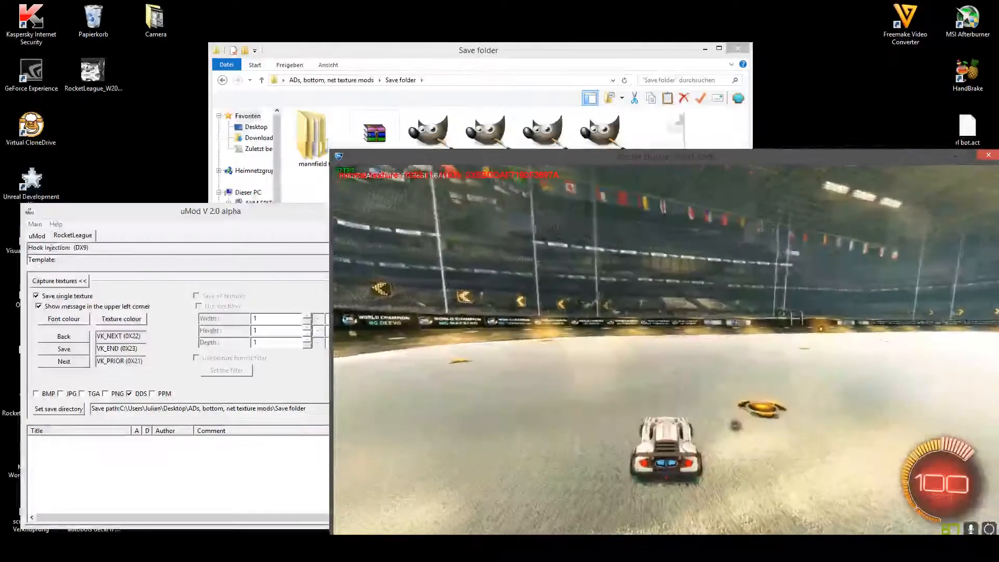
- Turn the car back toward the ad boards, and cycle forward to another World Champion board texture and save it
key("w")
key("a")
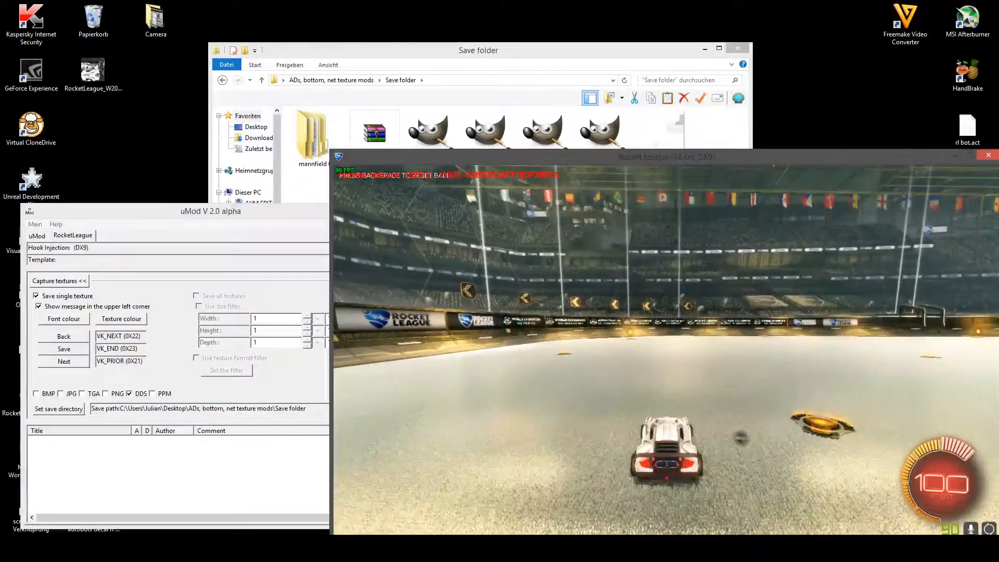
key("Page_Up")
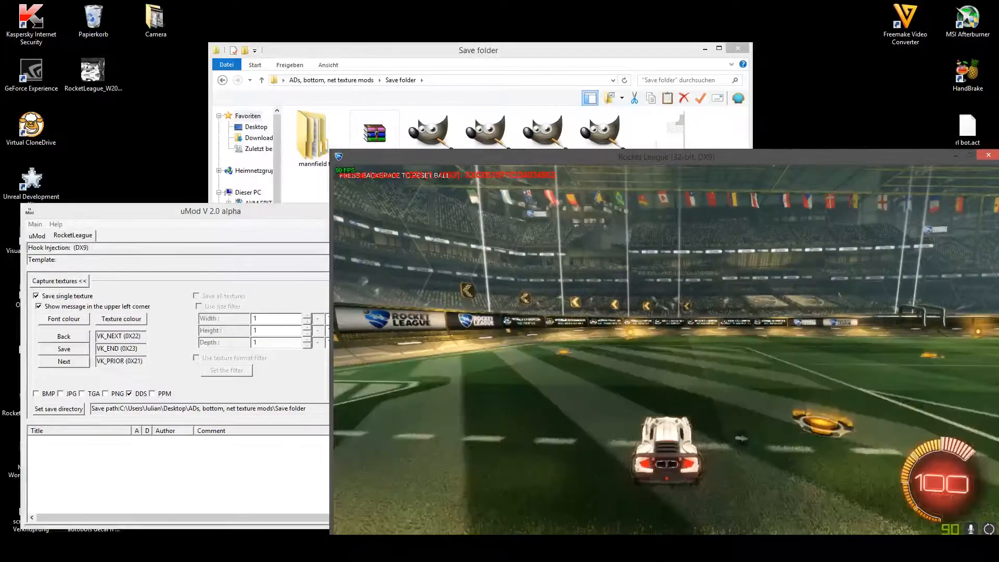
key("Page_Up")
key("Page_Up")
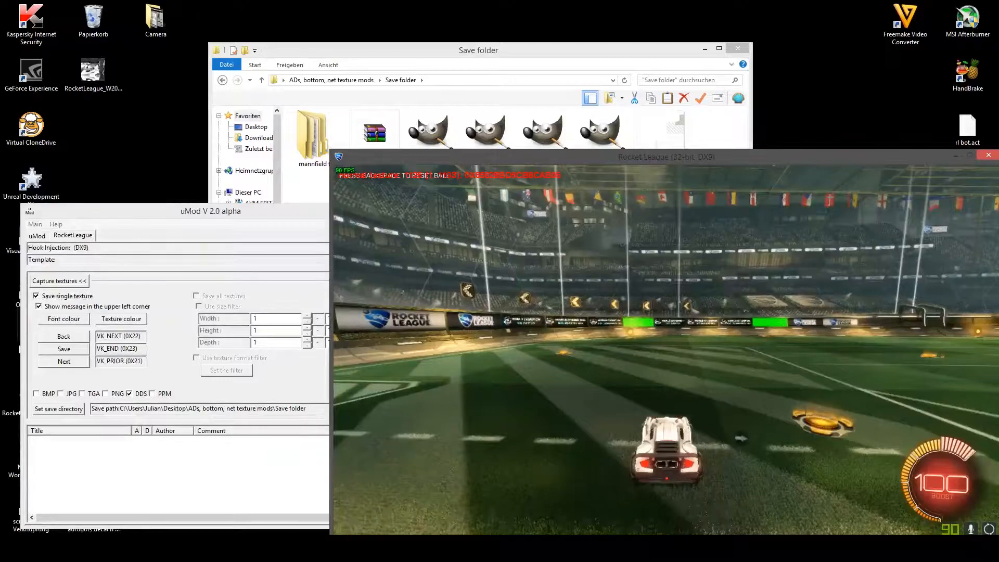
key("End")
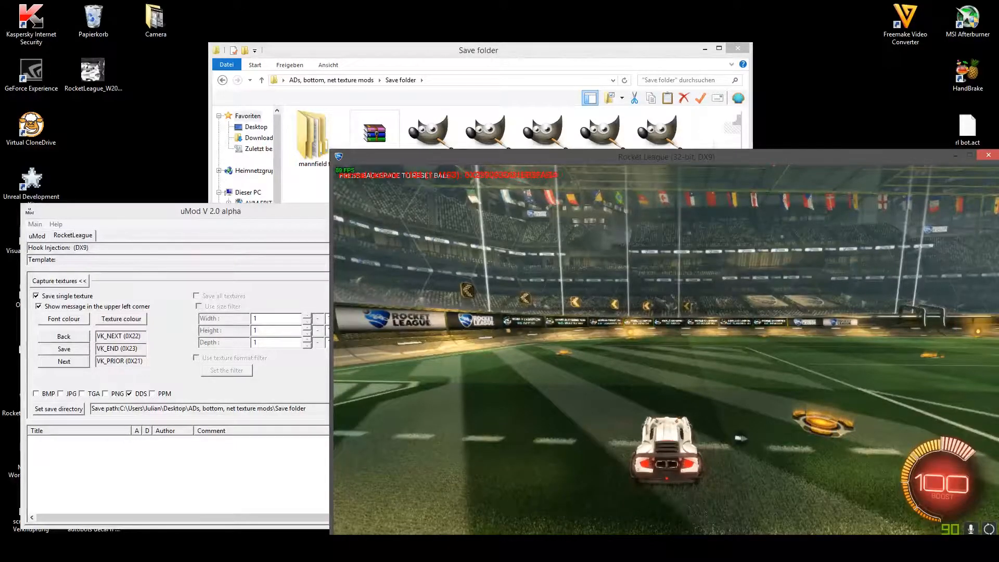
- Cycle forward to the texture used by the large Rocket League wall boards and the stand strips
key("Page_Up")
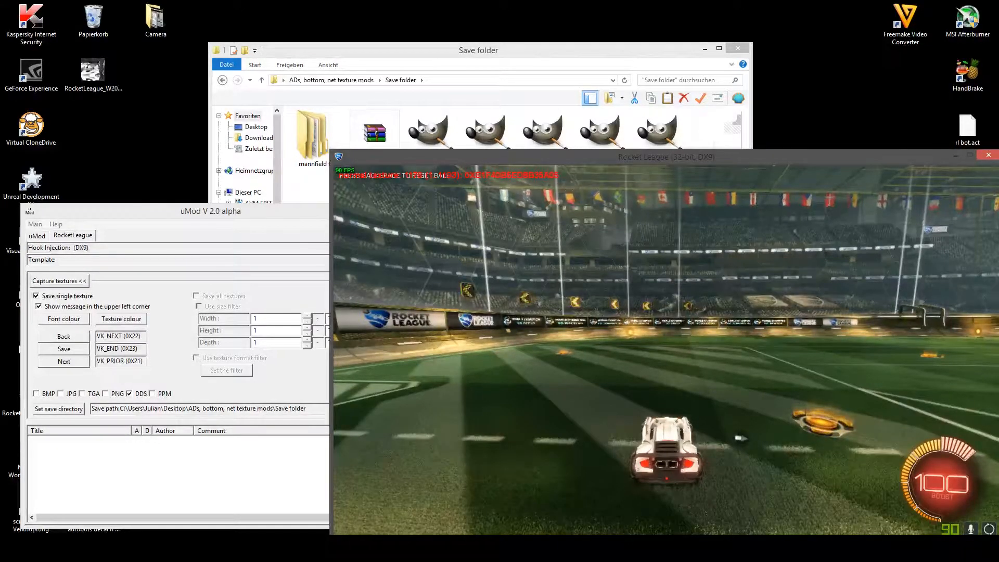
key("Page_Up")
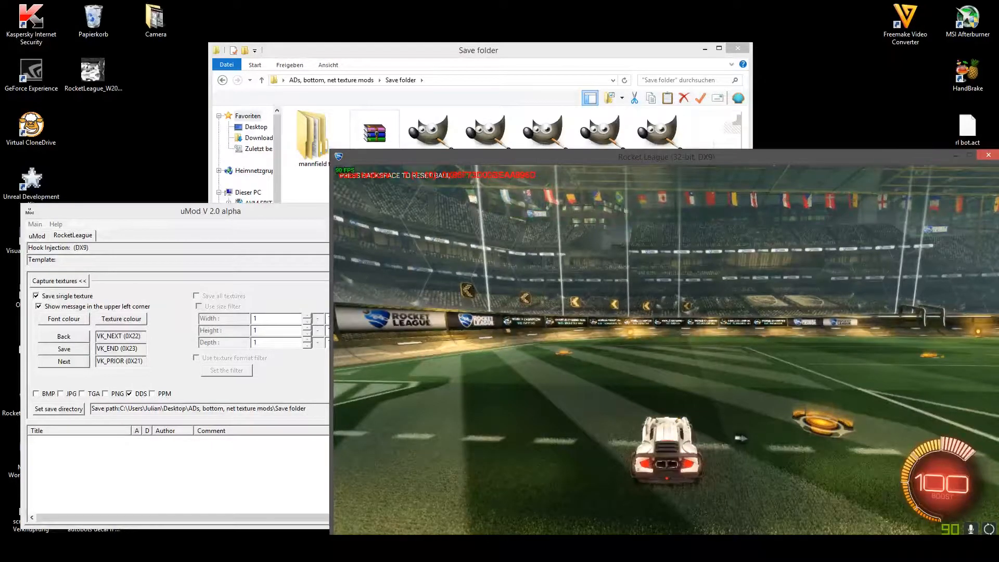
key("Page_Up")
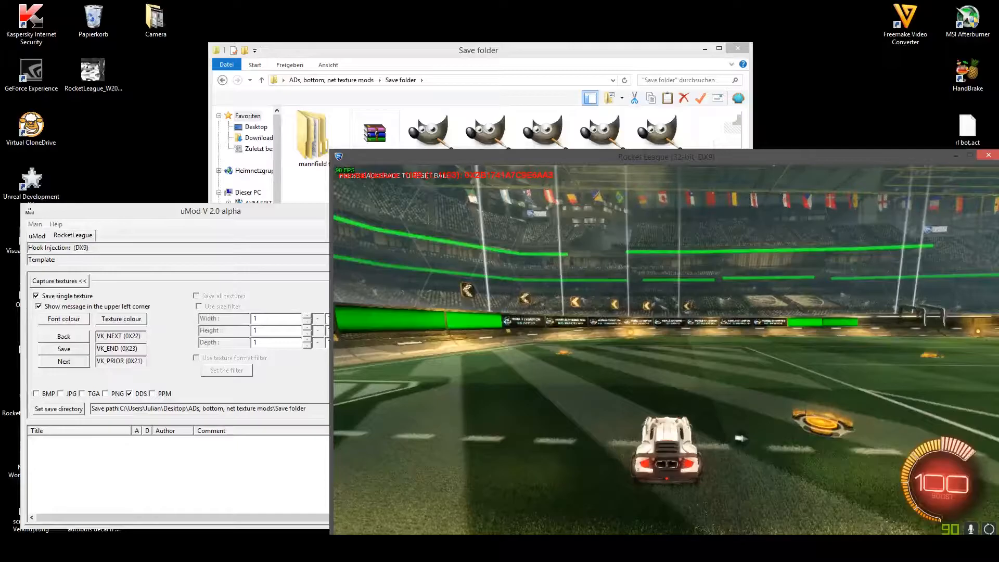
- Drive to the wall beside the goal and examine the highlighted large ad boards from several angles
key("a")
key("s")
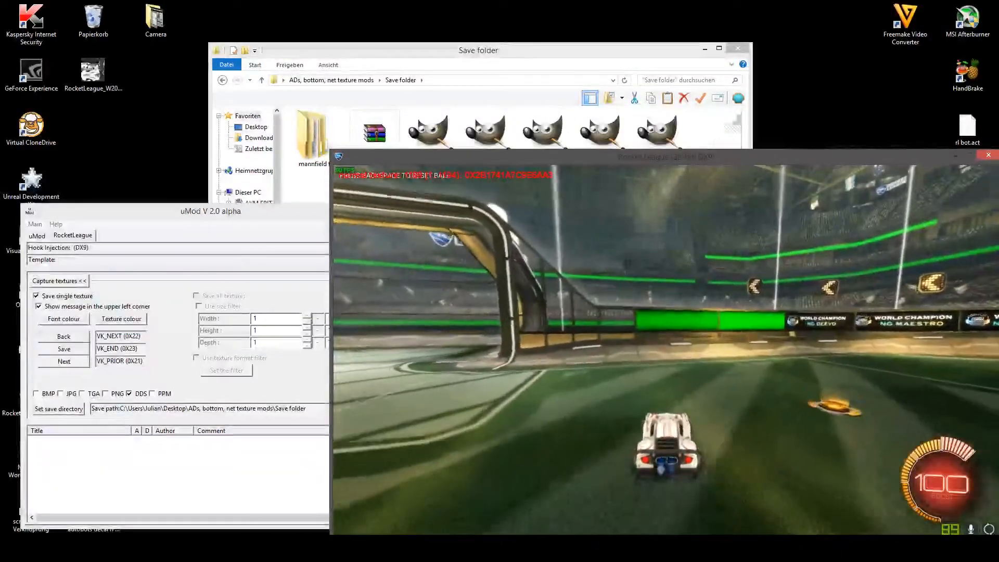
key("w")
key("s")
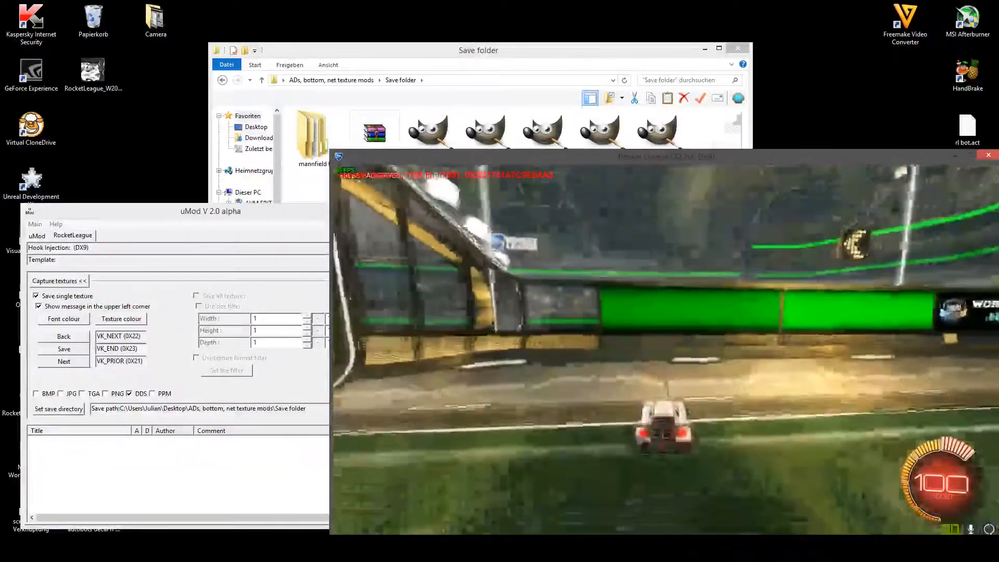
key("s")
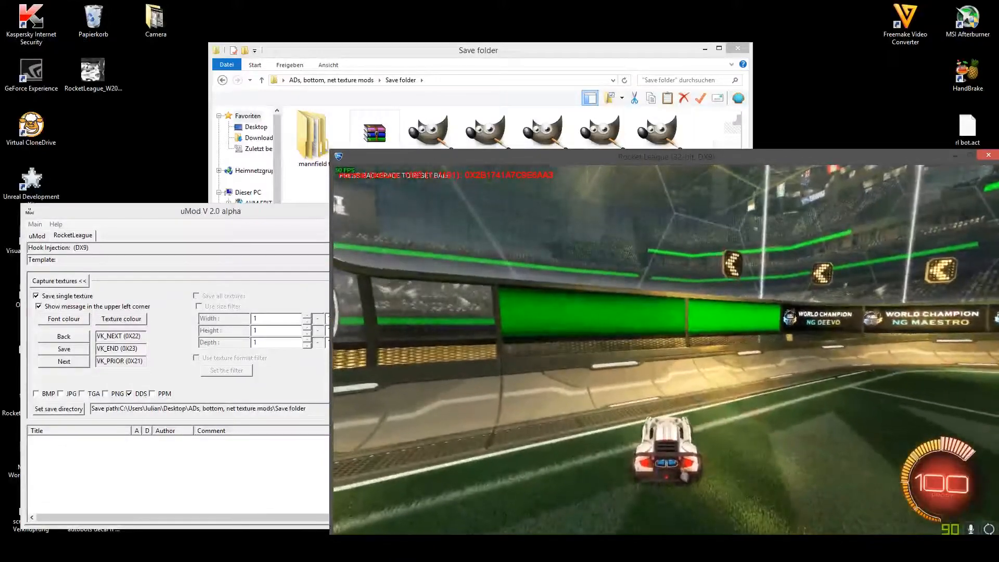
key("s")
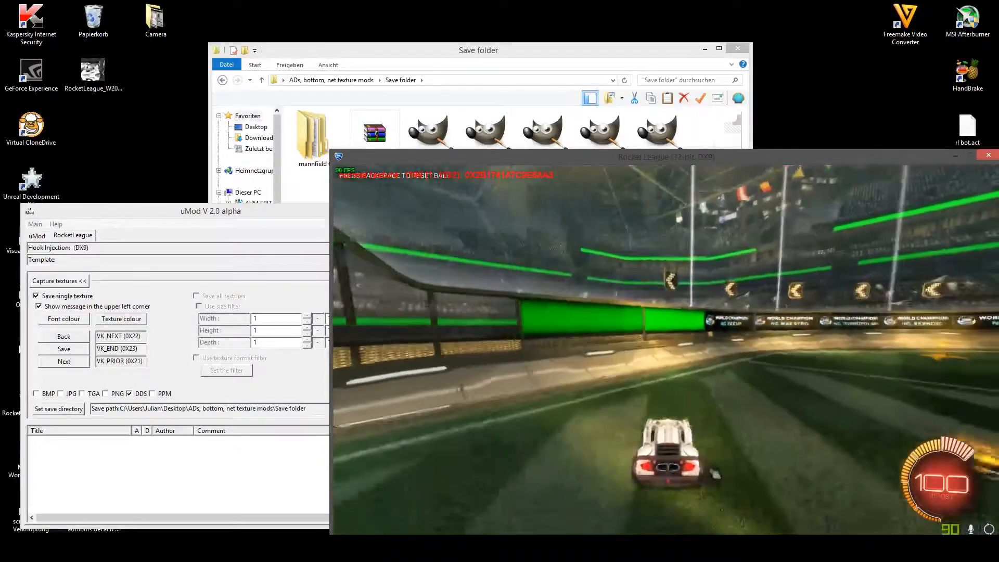
key("w")
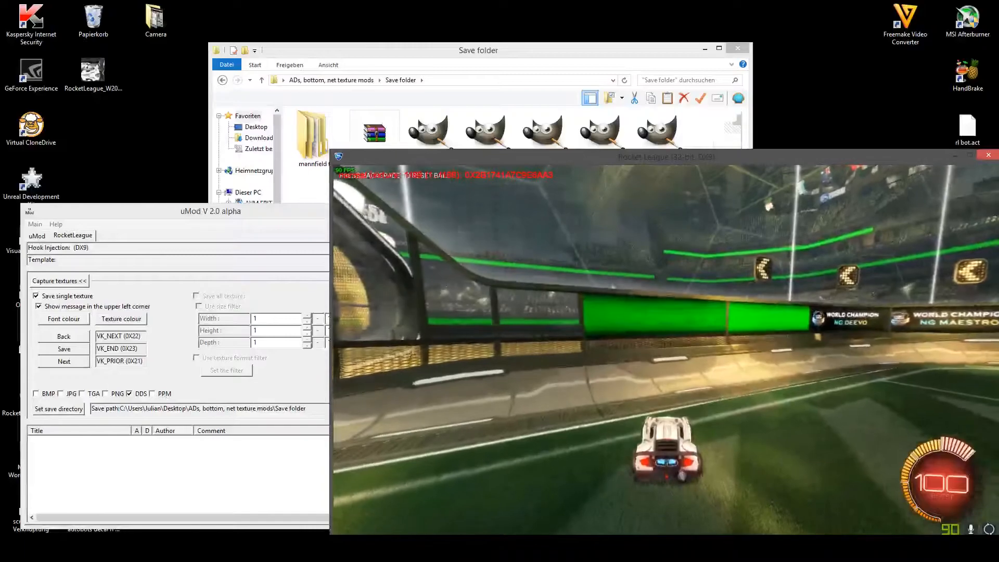
key("w")
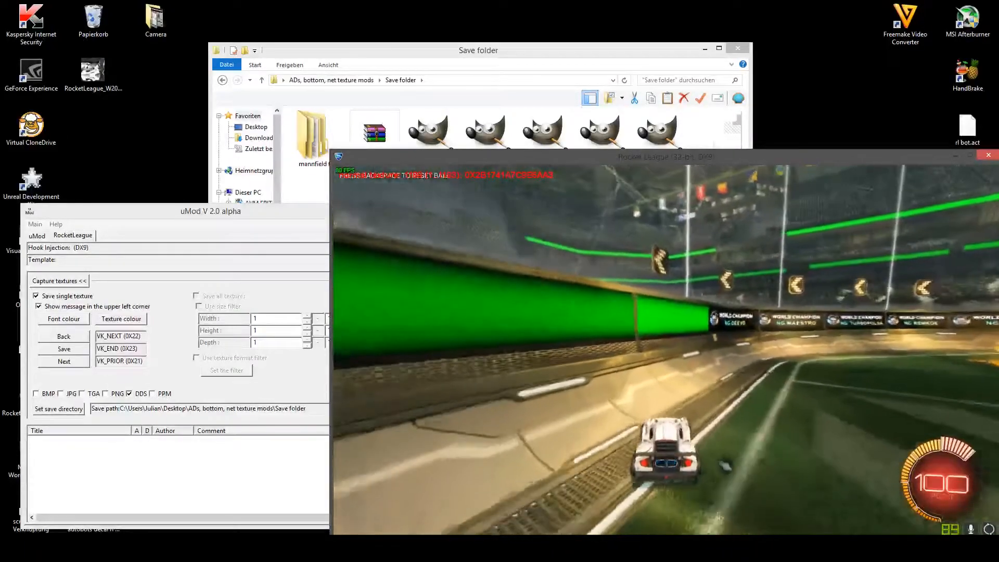
key("s")
key("w")
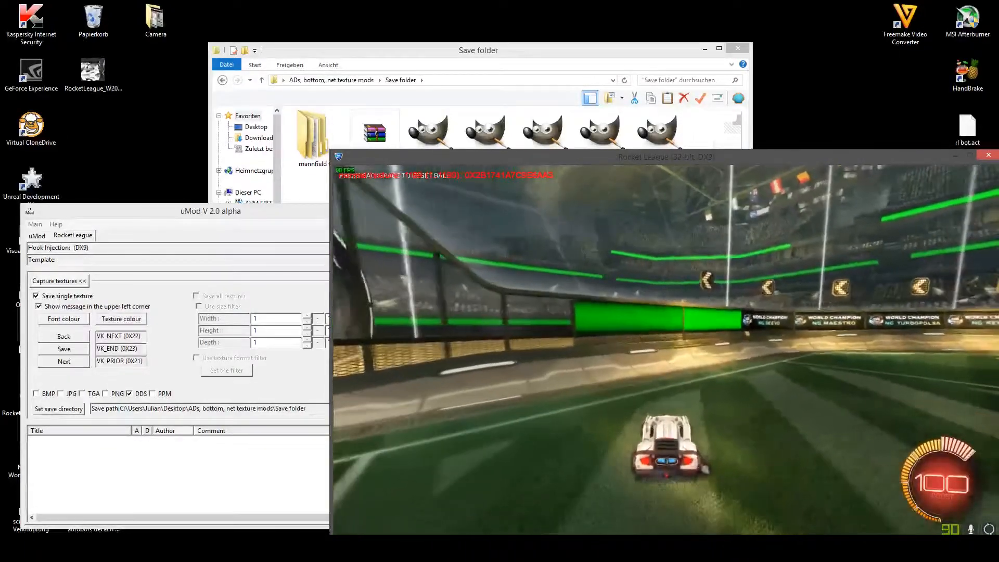
key("d")
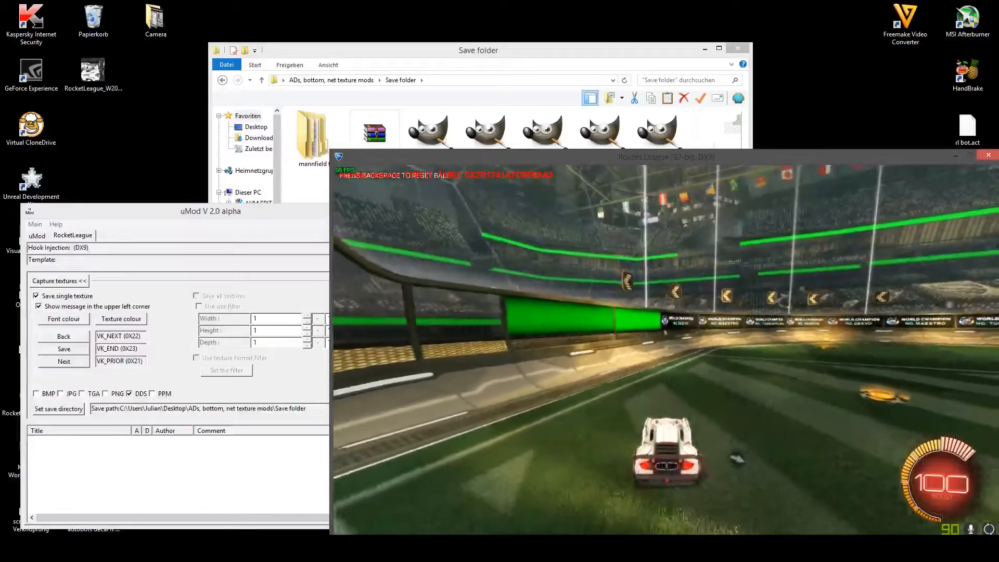
key("s")
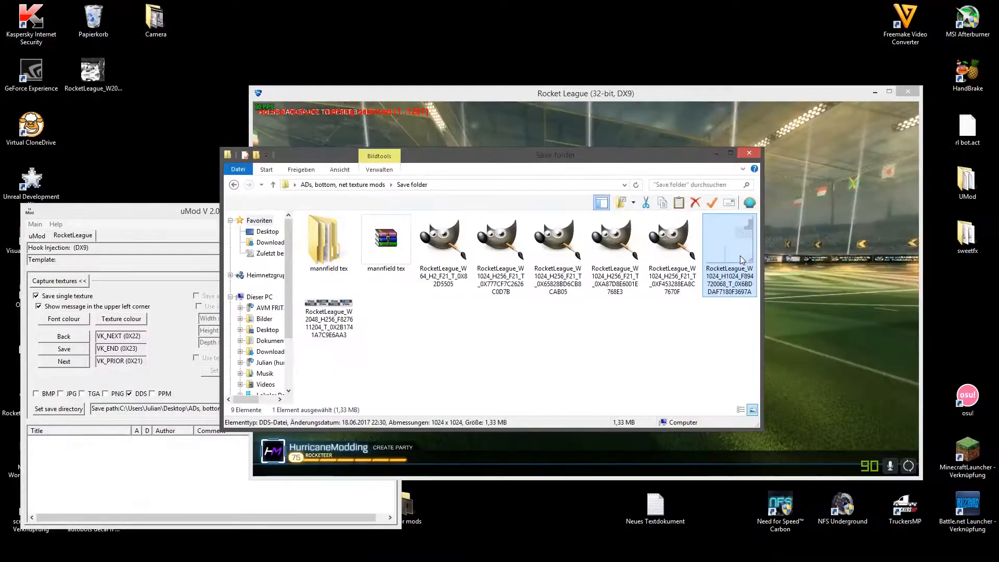
- Open the 1024 x 1024 pitch texture and the 2048 x 256 Rocket League board texture from Save folder in paint.net
right_click(742, 260)
mouse_move(755, 326)
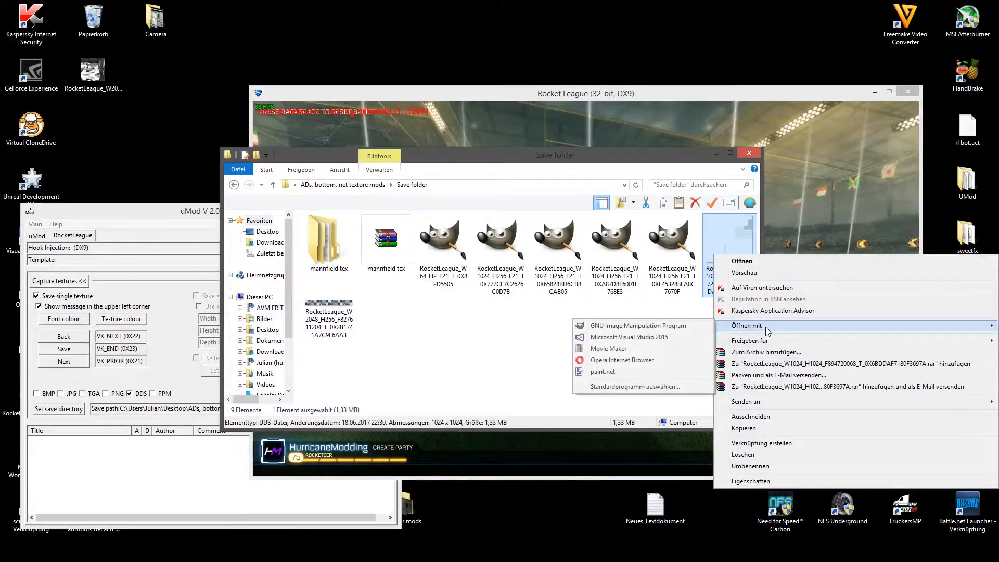
left_click(625, 372)
left_click(338, 313)
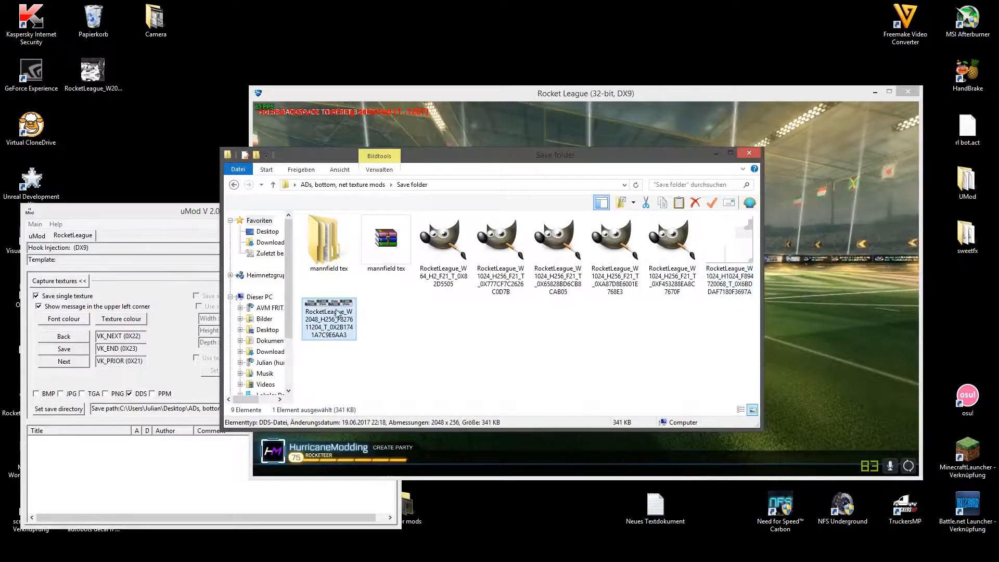
right_click(338, 312)
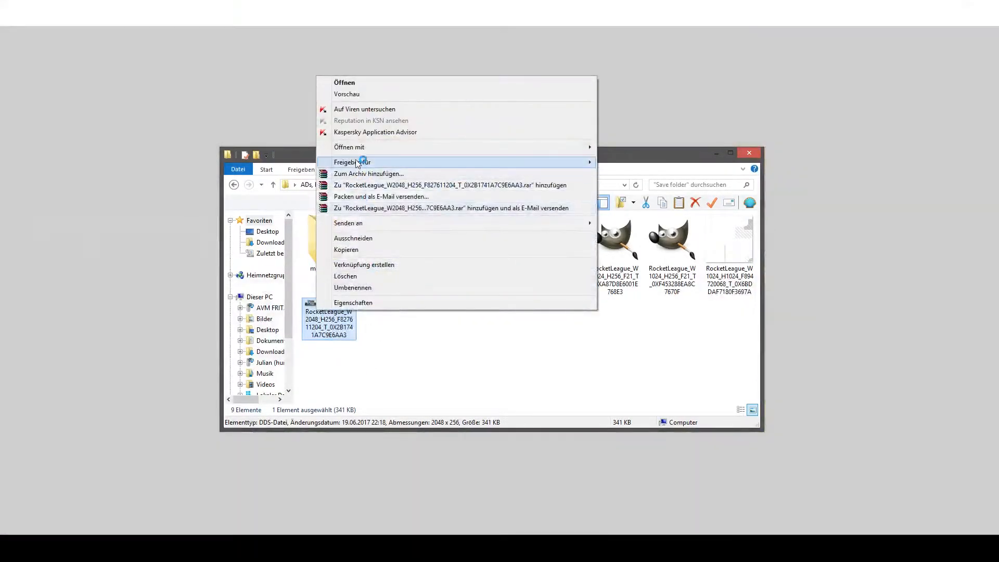
mouse_move(359, 148)
left_click(629, 195)
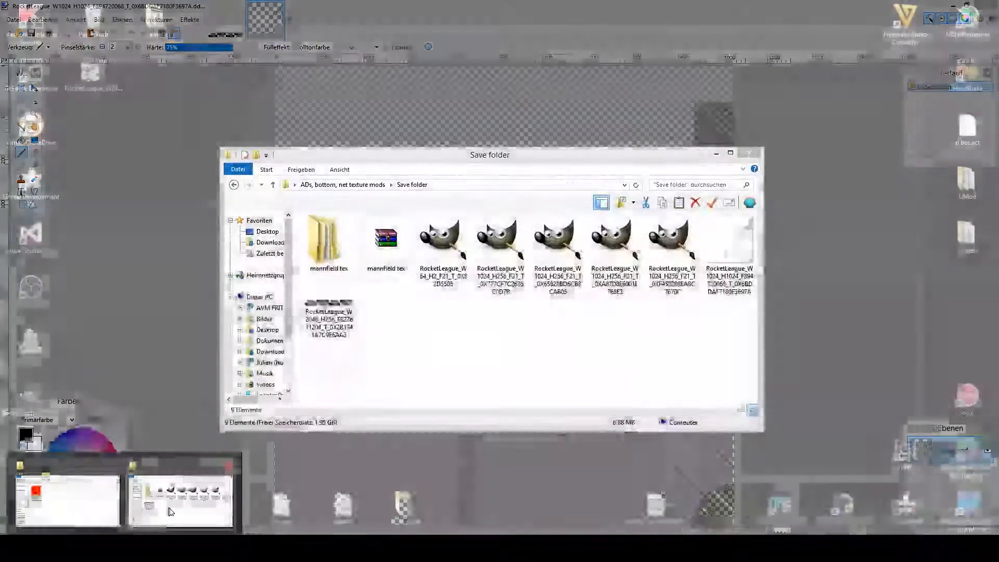
- Open the four 1024 x 256 World Champion board textures from Save folder in paint.net
left_click(171, 512)
right_click(565, 274)
mouse_move(676, 344)
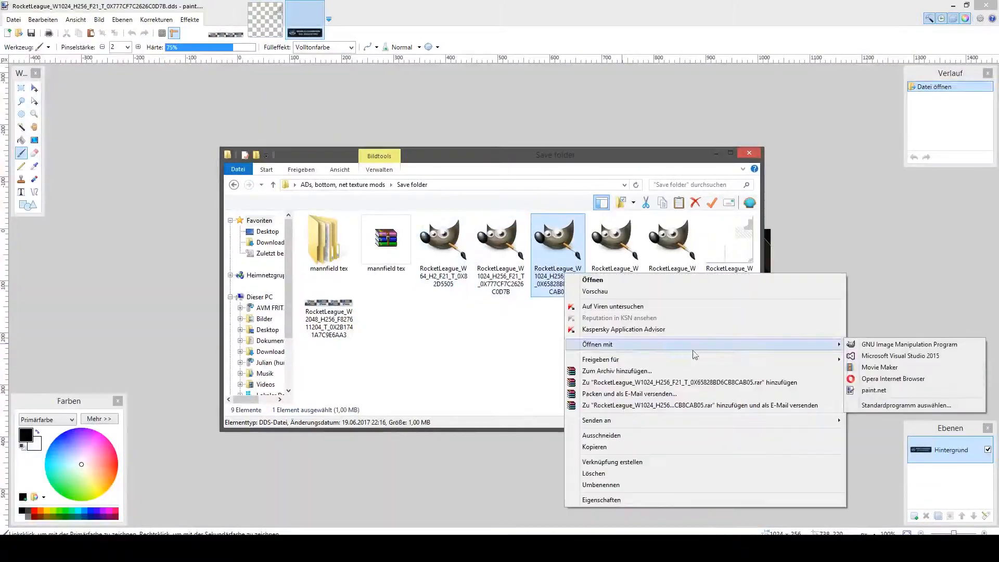
left_click(881, 389)
left_click(616, 252)
right_click(616, 252)
mouse_move(659, 324)
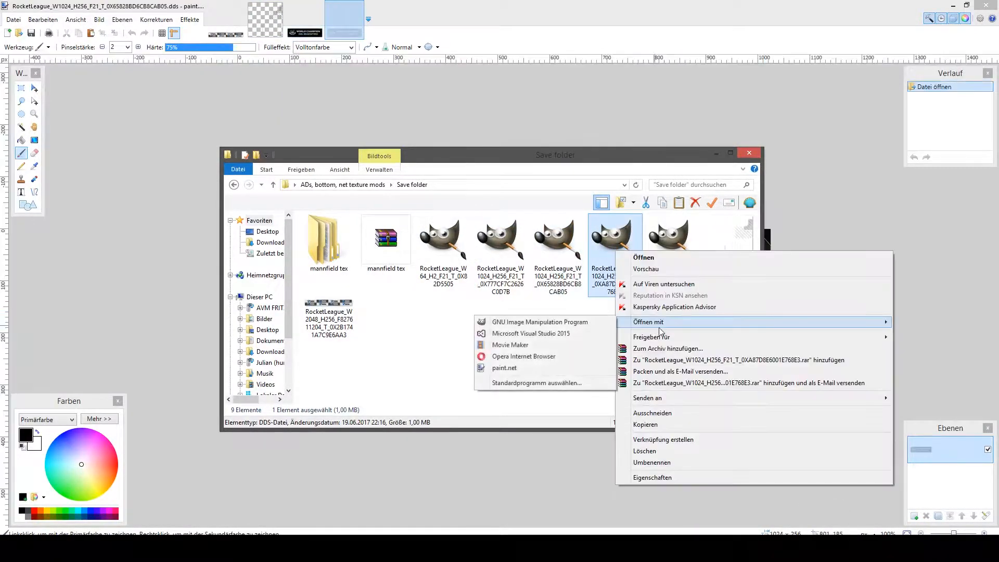
left_click(504, 368)
right_click(657, 263)
mouse_move(692, 333)
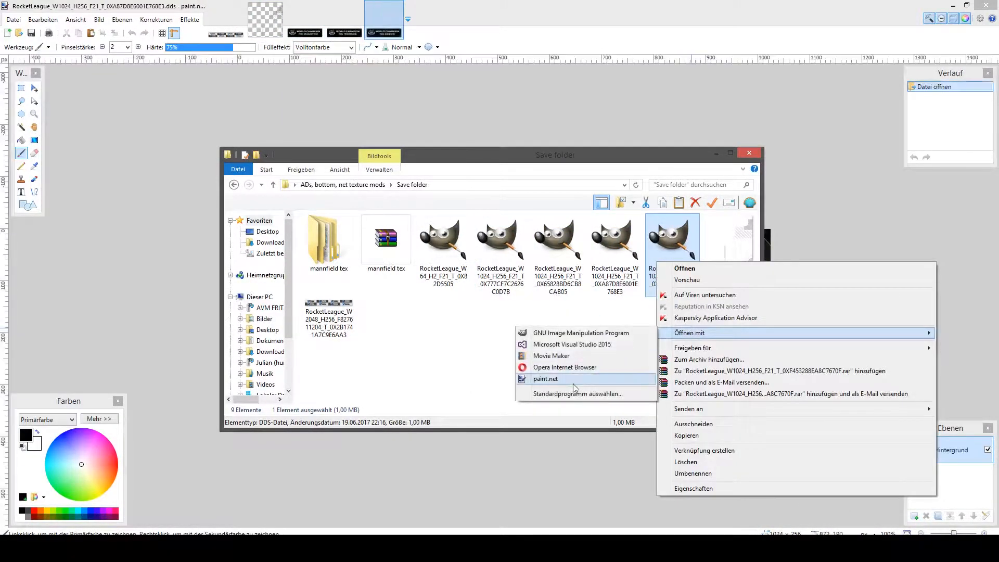
left_click(573, 384)
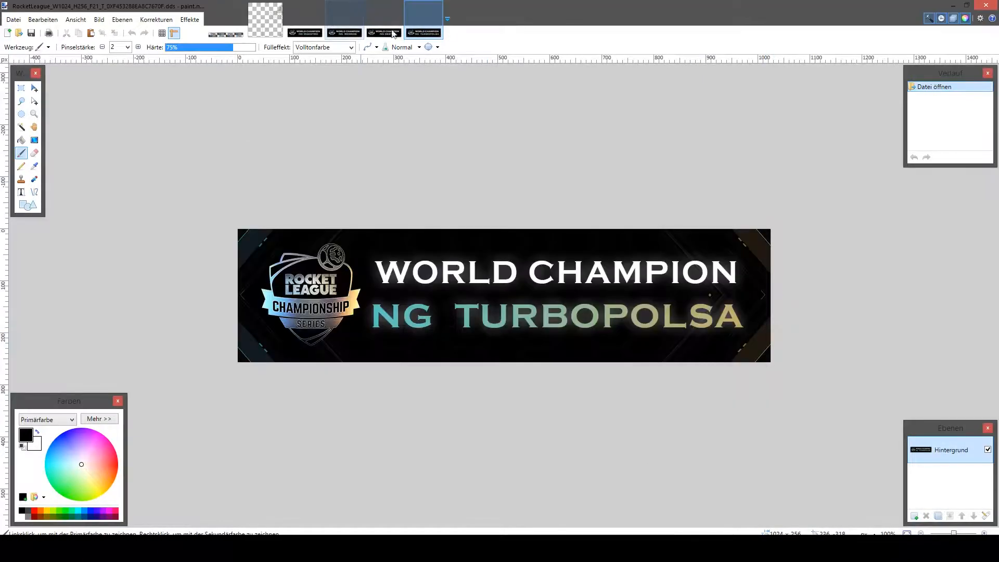
- Look through the opened World Champion board, pitch and Rocket League wall board textures
left_click(384, 32)
left_click(341, 31)
left_click(311, 32)
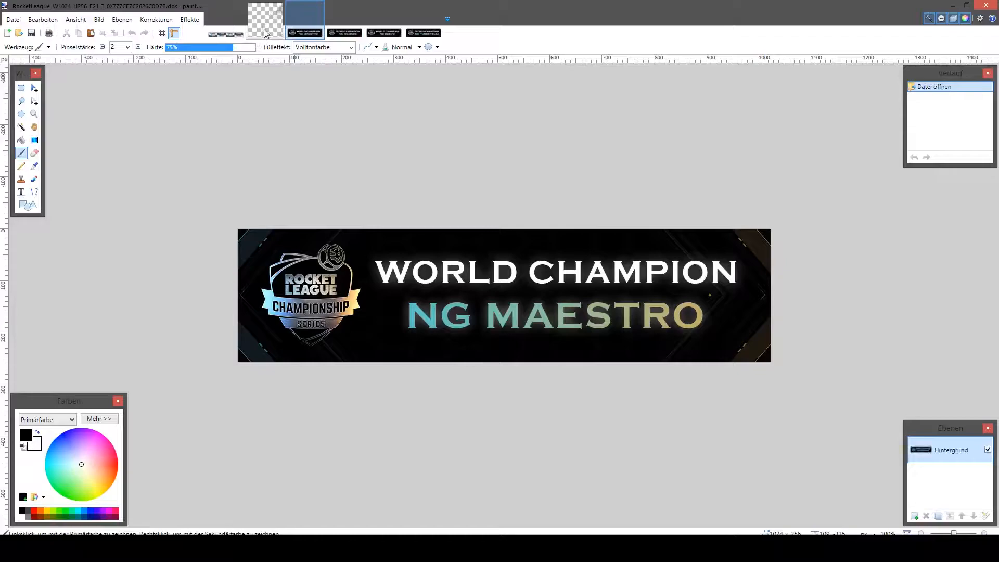
left_click(262, 34)
left_click(226, 33)
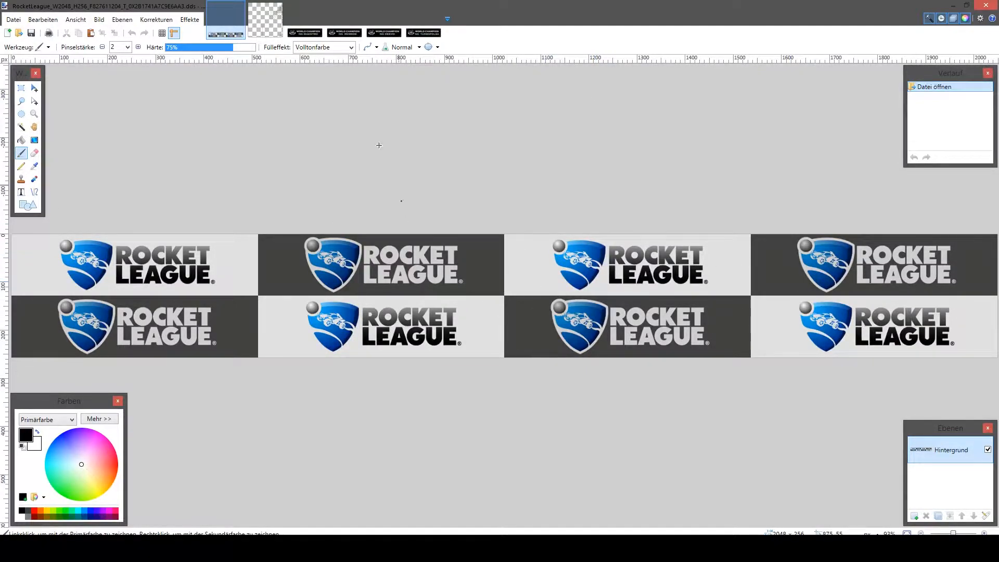
key("ctrl+Tab")
- Brush black and pinkish-red (FF0050) test strokes across the NG Maestro board texture and pinkish-red ones on the NG Remkoe board
left_click(307, 30)
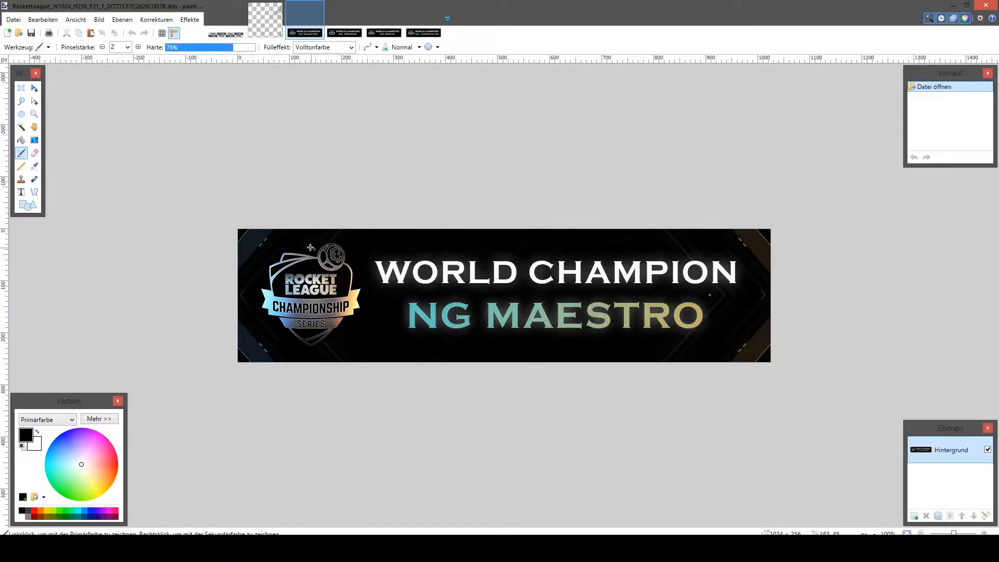
mouse_move(384, 265)
left_mouse_down()
mouse_move(451, 276)
mouse_move(549, 266)
mouse_move(510, 329)
mouse_move(593, 331)
left_mouse_up()
left_click_drag(115, 454, 131, 452)
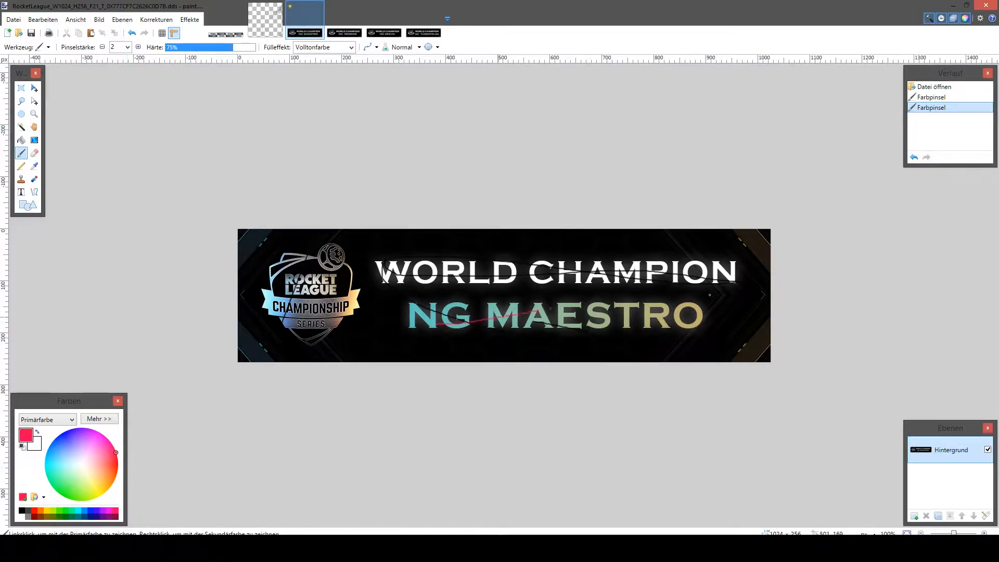
left_click_drag(484, 319, 476, 311)
left_click(344, 20)
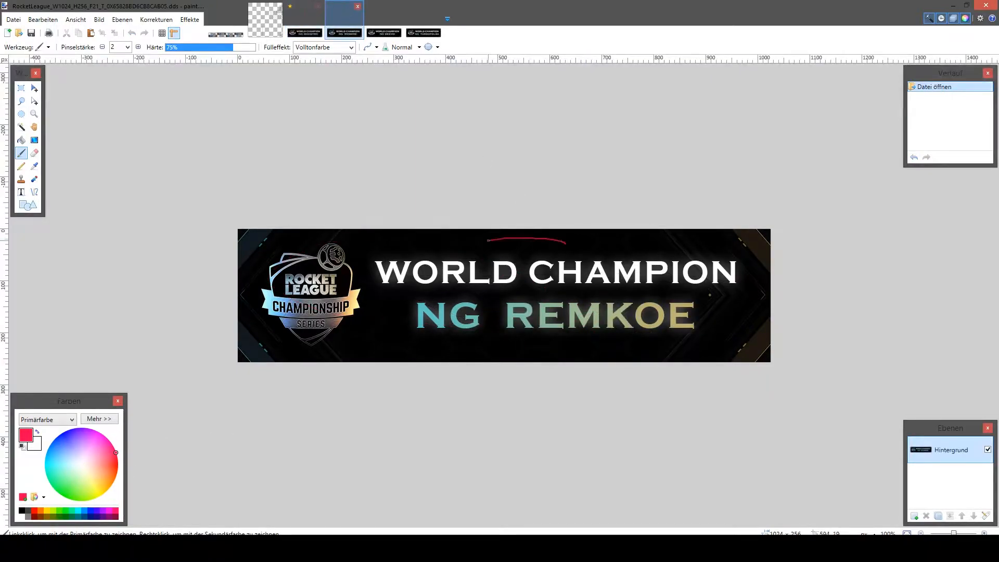
left_click_drag(546, 281, 561, 239)
- Move the pitch texture to the end of the open images and add a new layer to it
left_click_drag(270, 23, 417, 24)
left_click(34, 88)
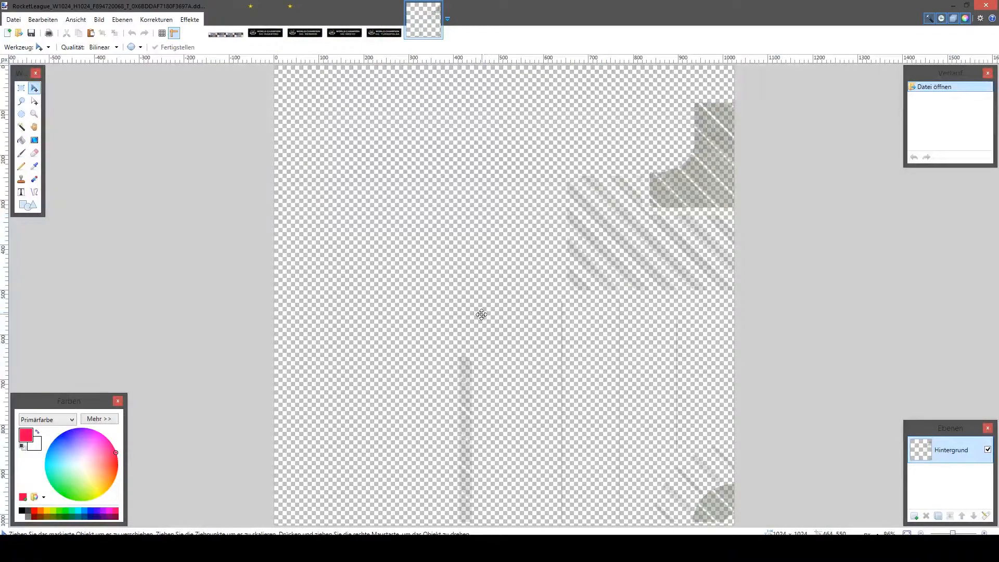
left_click(914, 517)
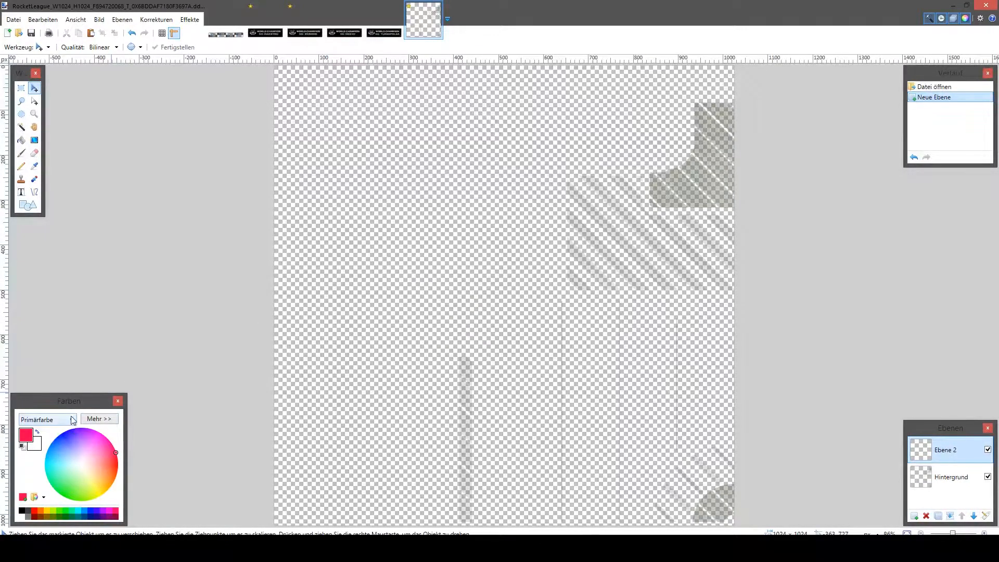
- Activate the Paint Bucket tool and set the primary colour to red (FF0000) with alpha 255
left_click(88, 421)
left_click(149, 508)
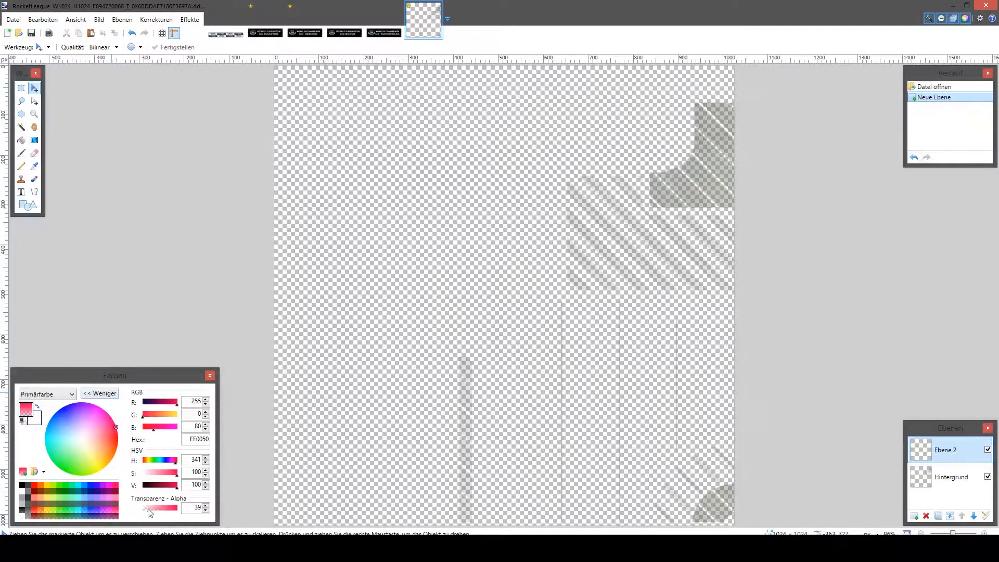
left_click_drag(148, 513, 180, 509)
left_click(21, 140)
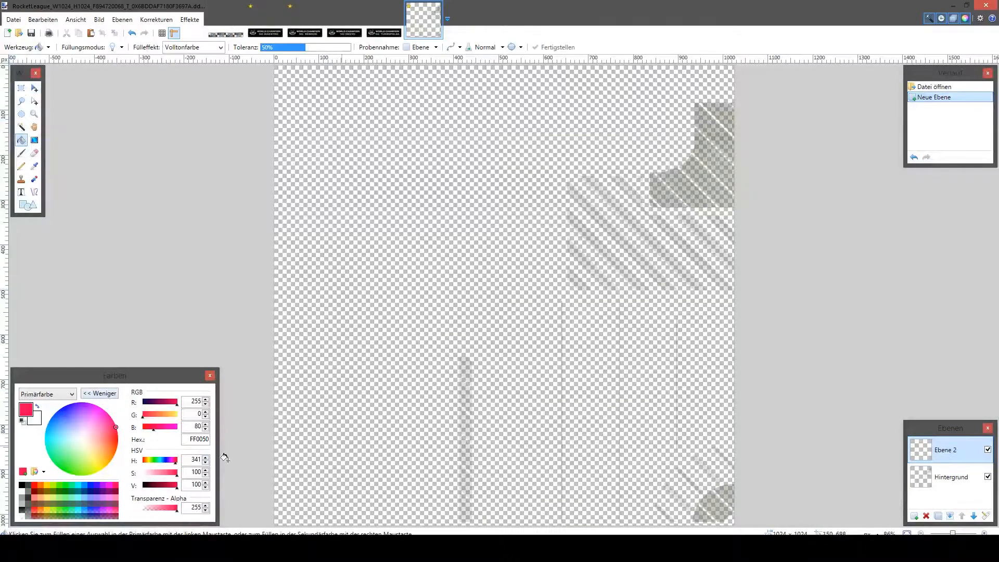
left_click(33, 485)
- Try filling the new layer of the pitch texture with solid red, look at the pitch in the paused game, and undo the fill
left_click(461, 275)
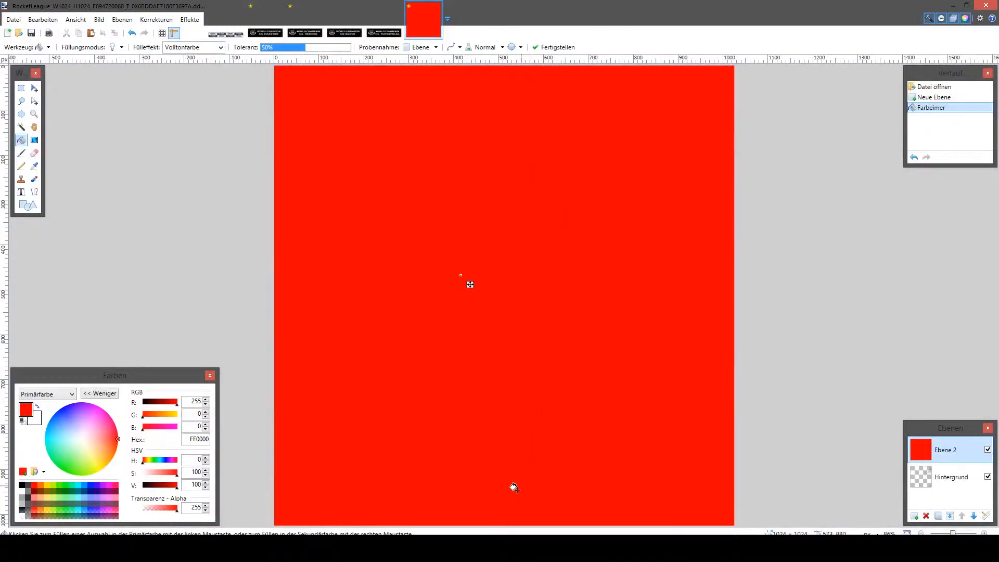
key("alt+Tab")
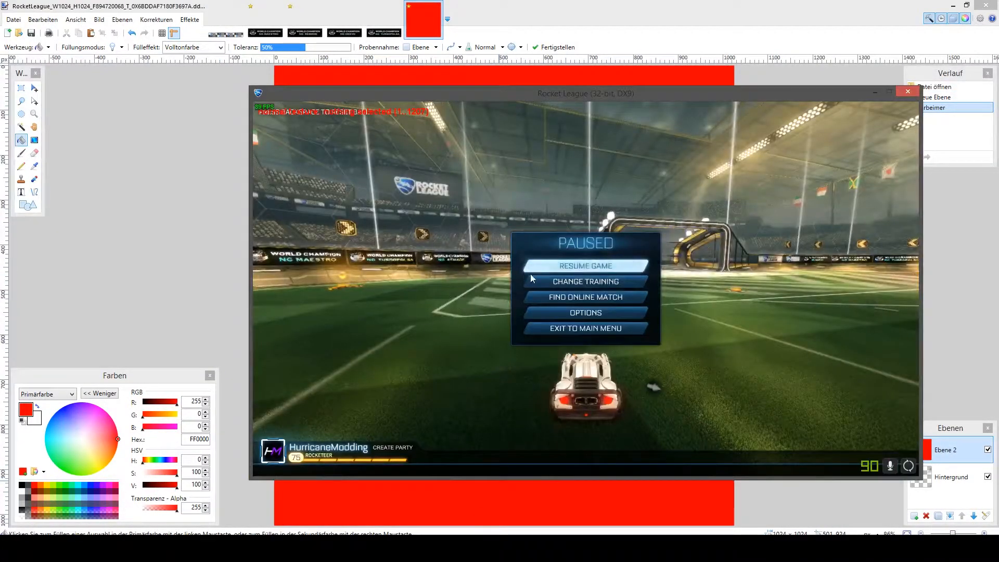
left_click(574, 269)
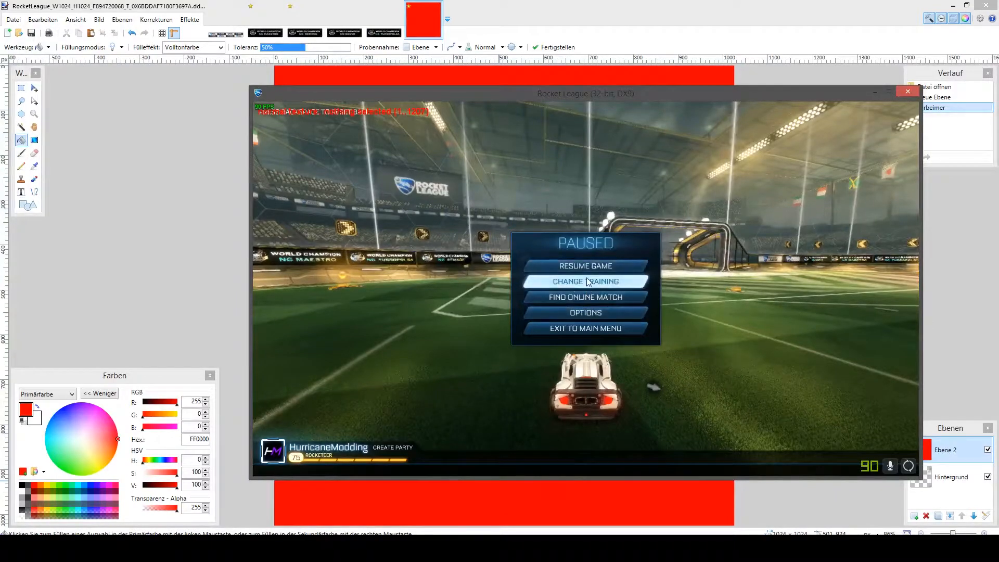
key("alt+Tab")
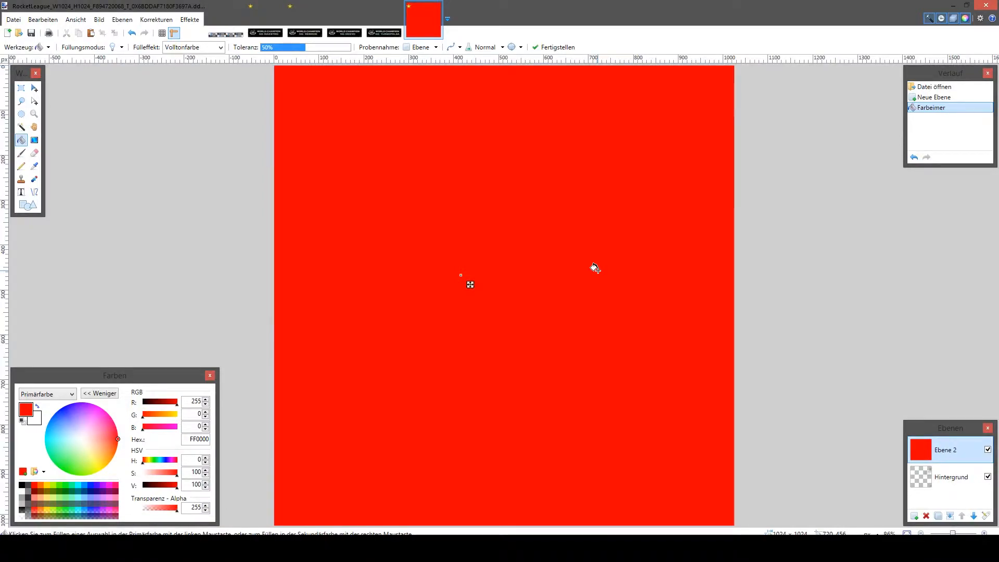
key("ctrl+z")
- Paint over the striped area of the pitch texture in red with alpha 10, using a size 80 brush
left_click(146, 513)
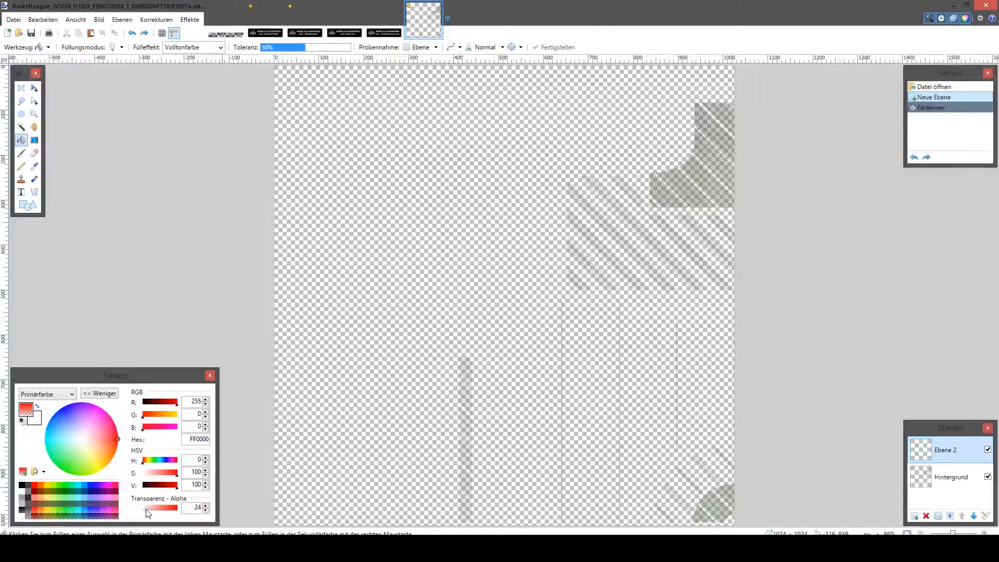
left_click(204, 510)
left_click(205, 510)
left_click(22, 153)
left_click(128, 48)
left_click(119, 259)
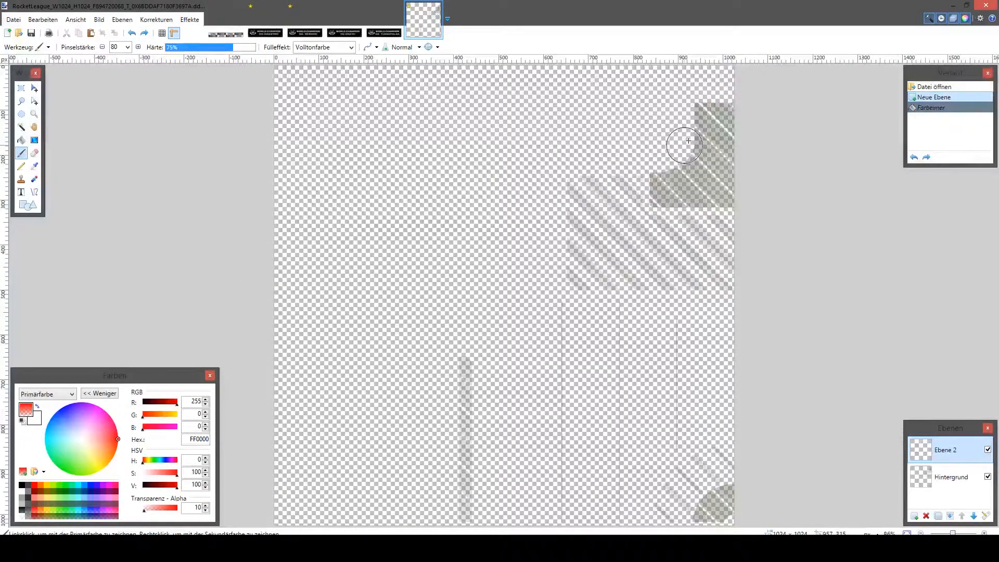
mouse_move(750, 98)
left_mouse_down()
mouse_move(701, 117)
mouse_move(691, 159)
mouse_move(570, 209)
mouse_move(570, 268)
mouse_move(602, 280)
mouse_move(752, 285)
mouse_move(740, 273)
mouse_move(585, 258)
mouse_move(766, 252)
mouse_move(610, 227)
mouse_move(592, 208)
mouse_move(602, 192)
mouse_move(735, 199)
mouse_move(719, 172)
mouse_move(684, 242)
left_mouse_up()
- Paint a blue (0026FF) area with alpha 12 directly below the red one
left_click(90, 485)
left_click_drag(144, 511, 147, 514)
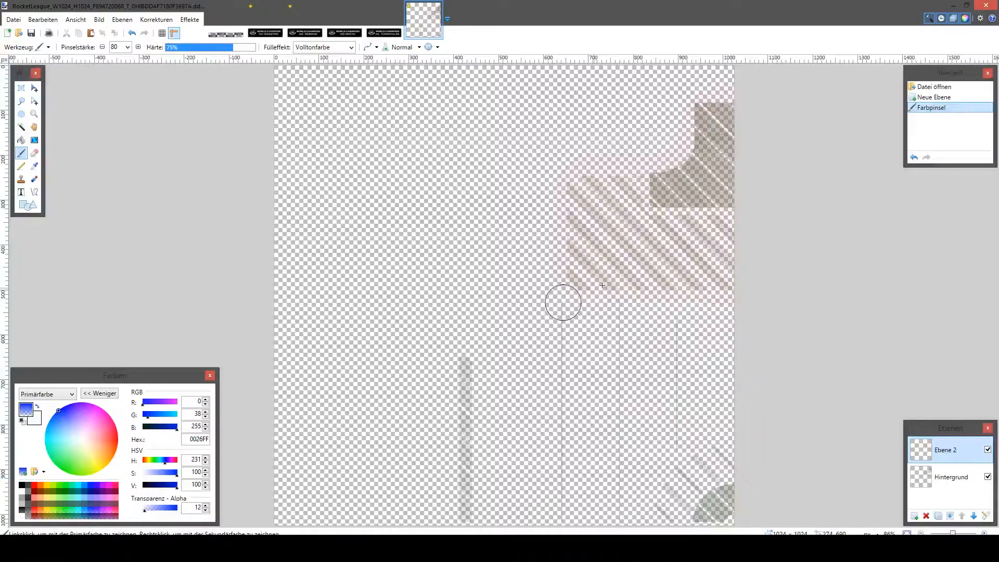
left_click_drag(575, 312, 526, 359)
- Place a text below the blue area and colour it pink (FF00DC) with alpha 10
key("t")
left_click(566, 430)
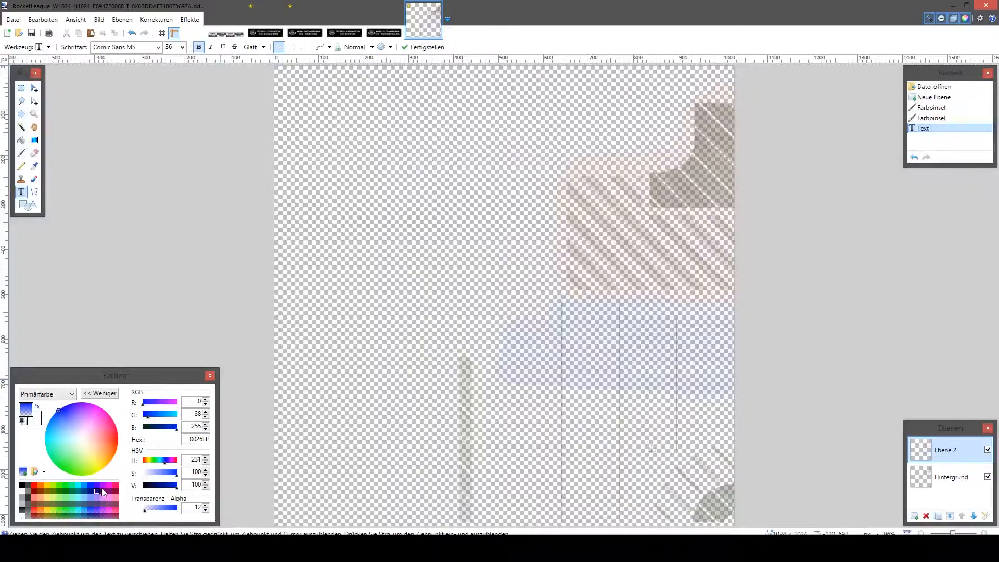
left_click(109, 488)
left_click_drag(156, 516, 148, 514)
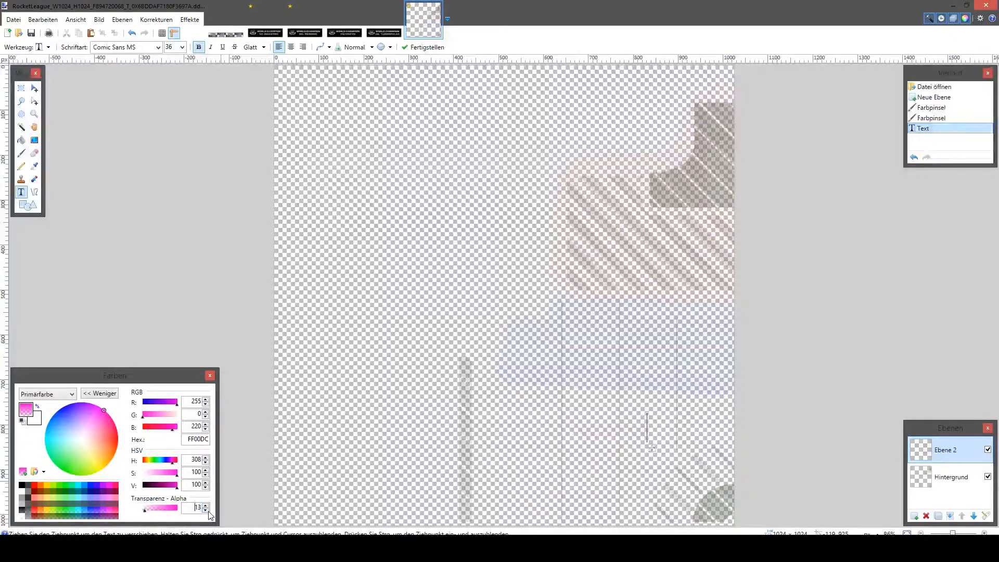
left_click(162, 252)
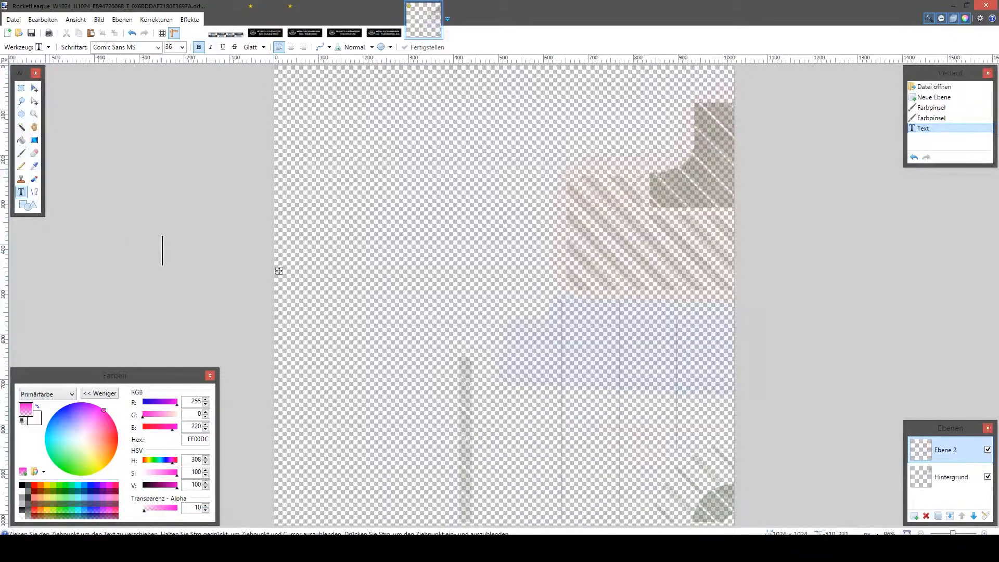
- Brush a black (000000) area with alpha 12 over the lower left part of the pitch texture
left_click(22, 153)
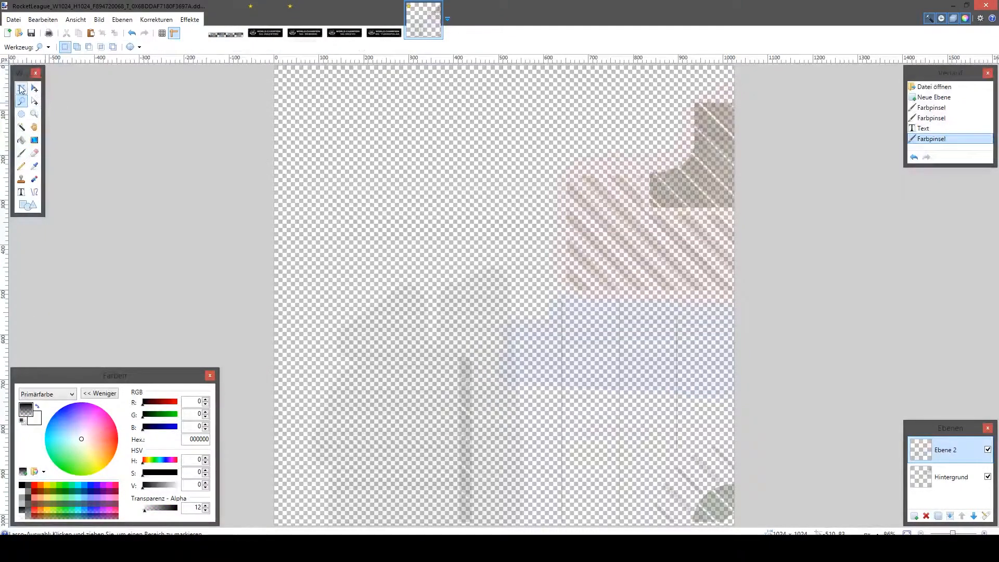
left_click(21, 89)
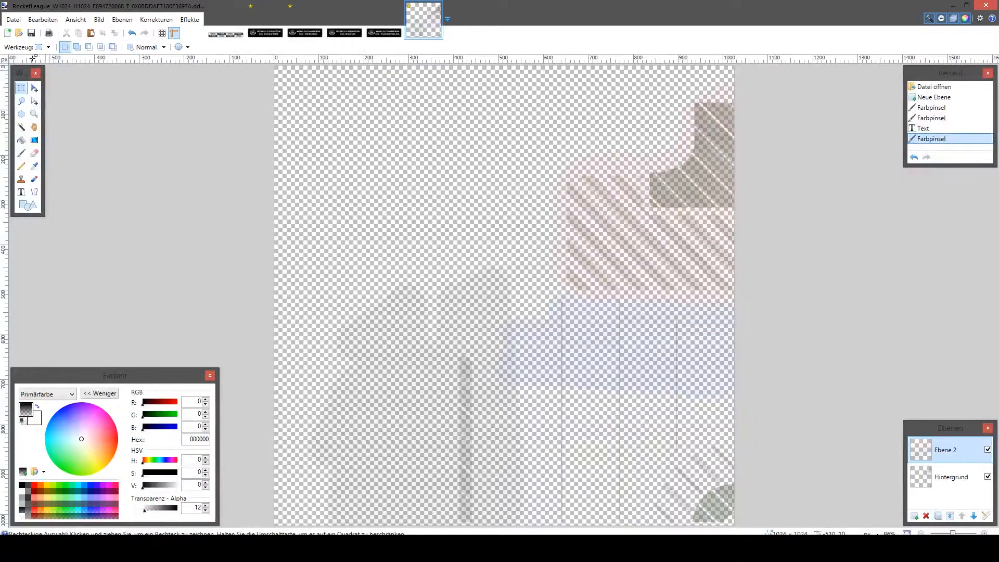
- Hide the Hintergrund layer and make Ebene 2 the active layer
left_click(14, 19)
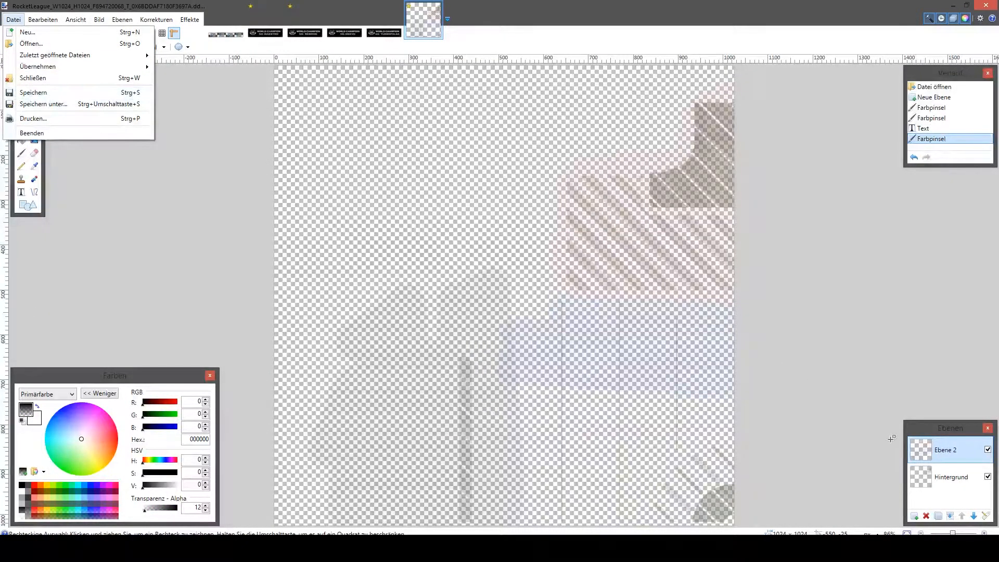
left_click(973, 477)
left_click(987, 477)
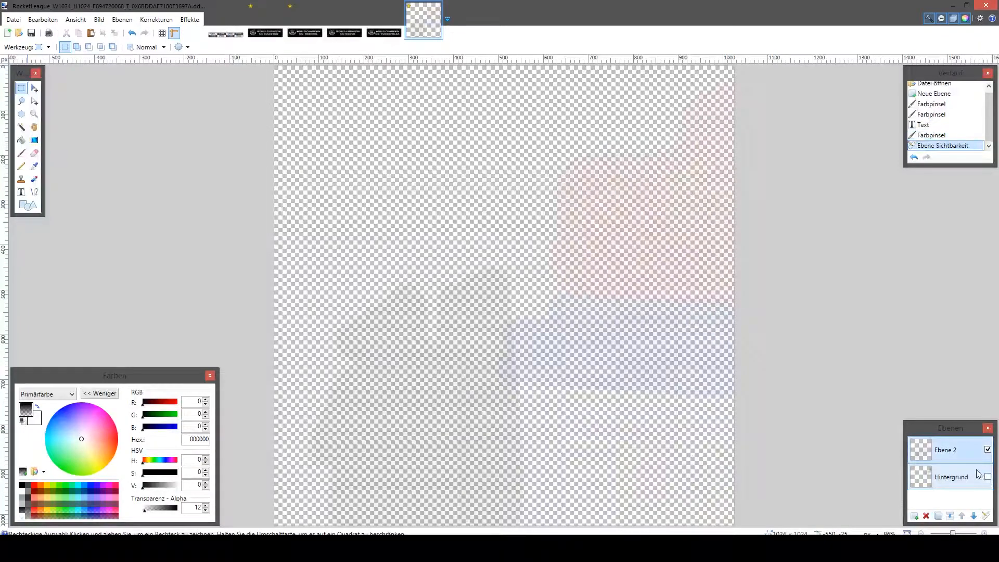
left_click(974, 478)
left_click(951, 455)
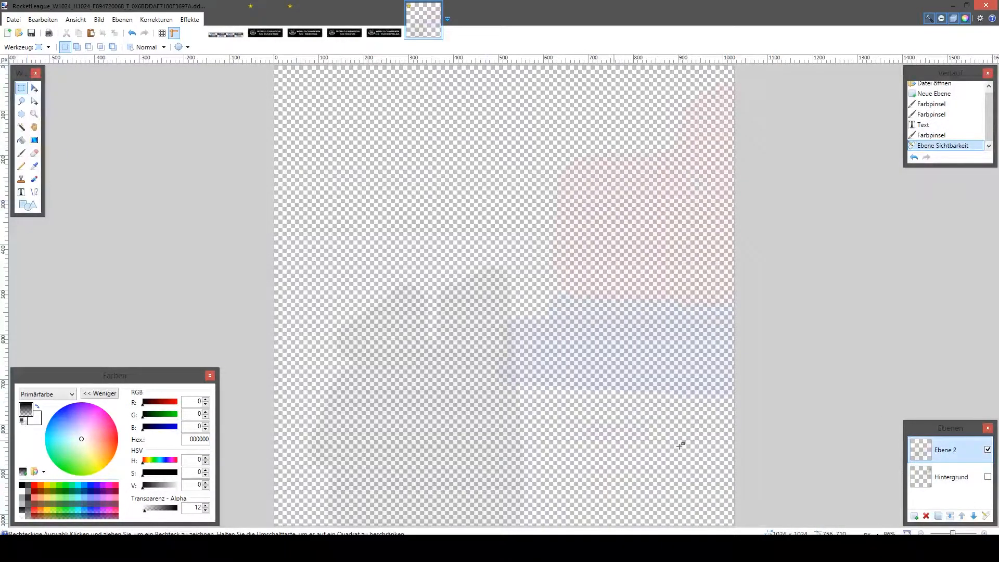
- Save the pitch texture as DDS in Save folder, replacing the existing file of the same name, and return to the game and uMod windows
left_click(13, 19)
left_click(58, 119)
left_click(749, 429)
left_click(750, 468)
key("Return")
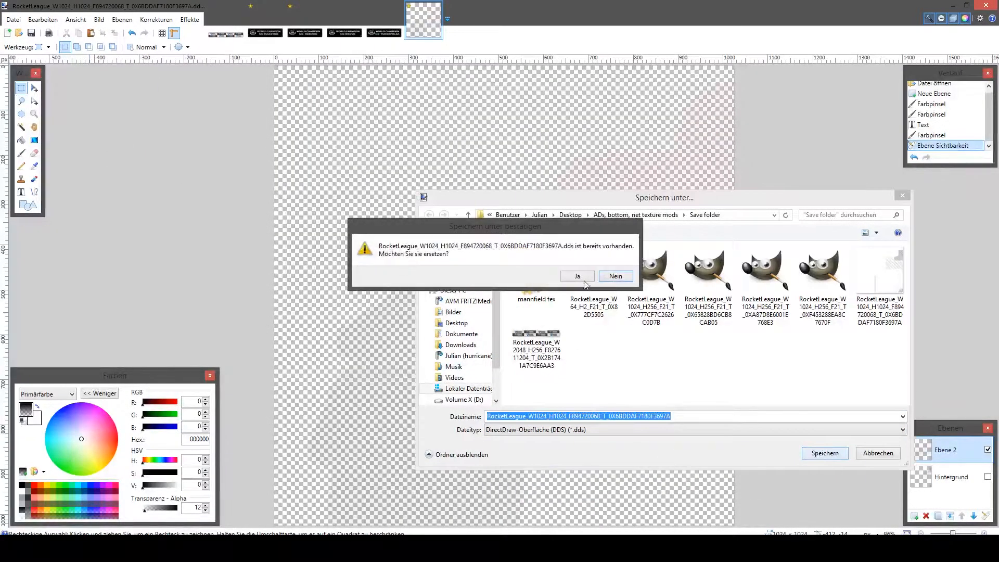
left_click(577, 274)
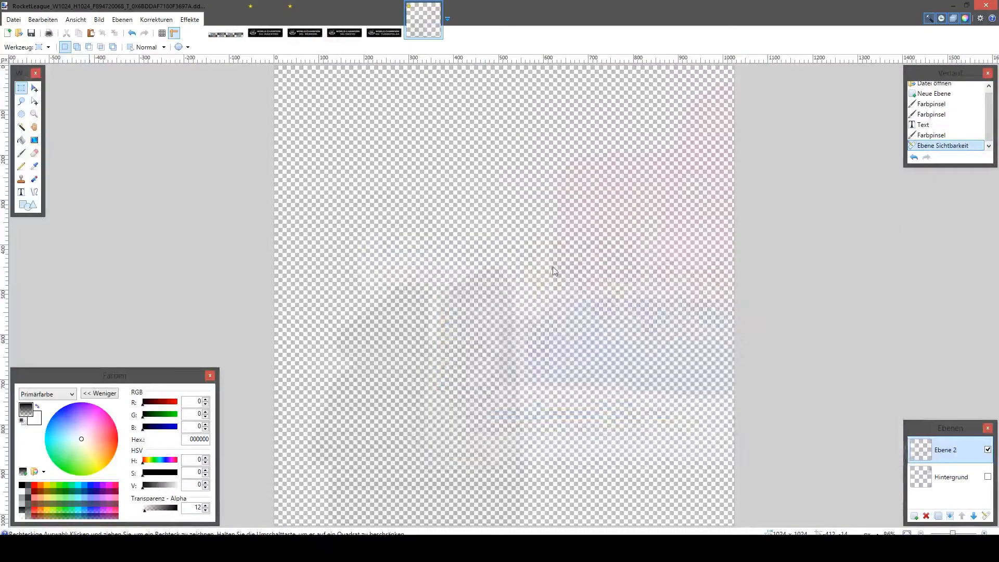
left_click(467, 93)
left_click(503, 66)
left_click(690, 255)
left_click(502, 285)
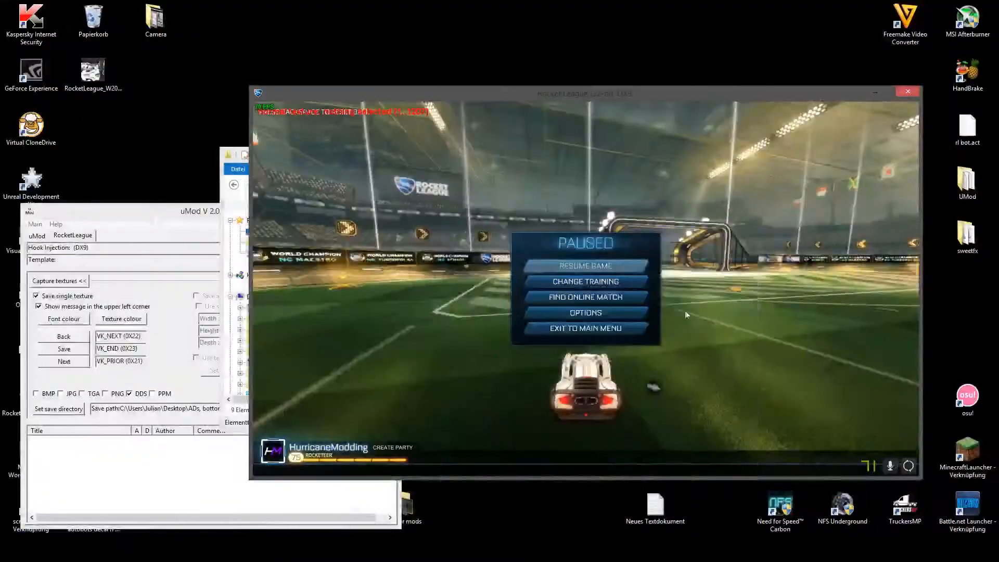
- Load the edited 1024 x 1024 pitch texture DDS from Save folder into uMod's texture list and return to the game
left_click(233, 150)
left_click(728, 260)
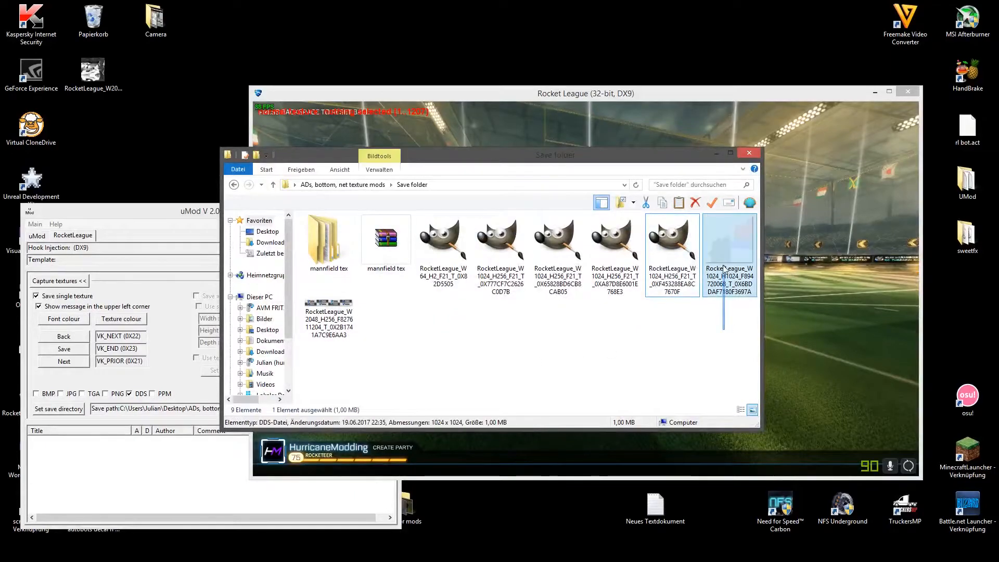
left_click_drag(689, 173, 478, 84)
left_click_drag(515, 149, 194, 476)
left_click(648, 403)
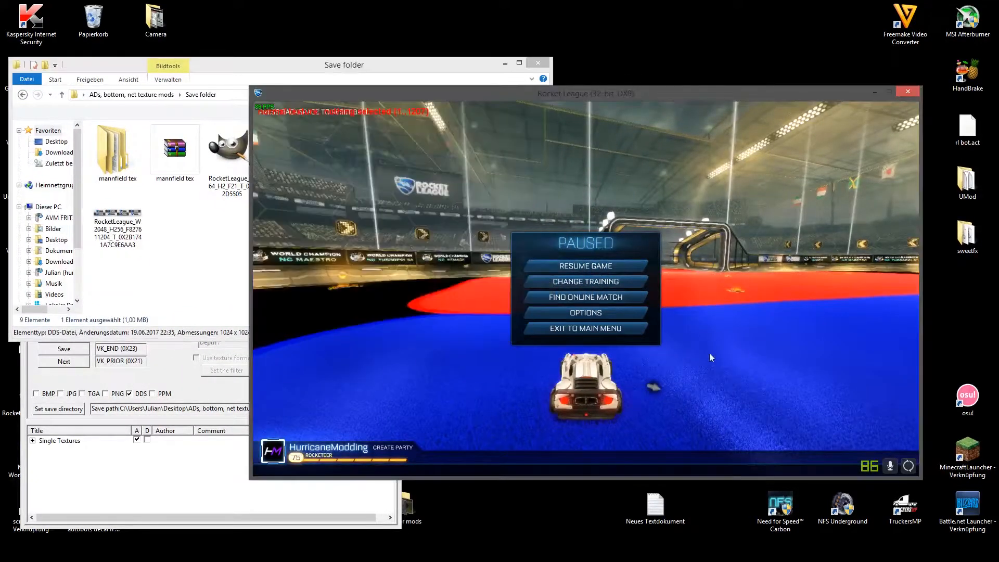
- Resume the paused match and drive around the pitch, switching ball cam, to examine the modified texture's coloured areas and text
left_click(598, 266)
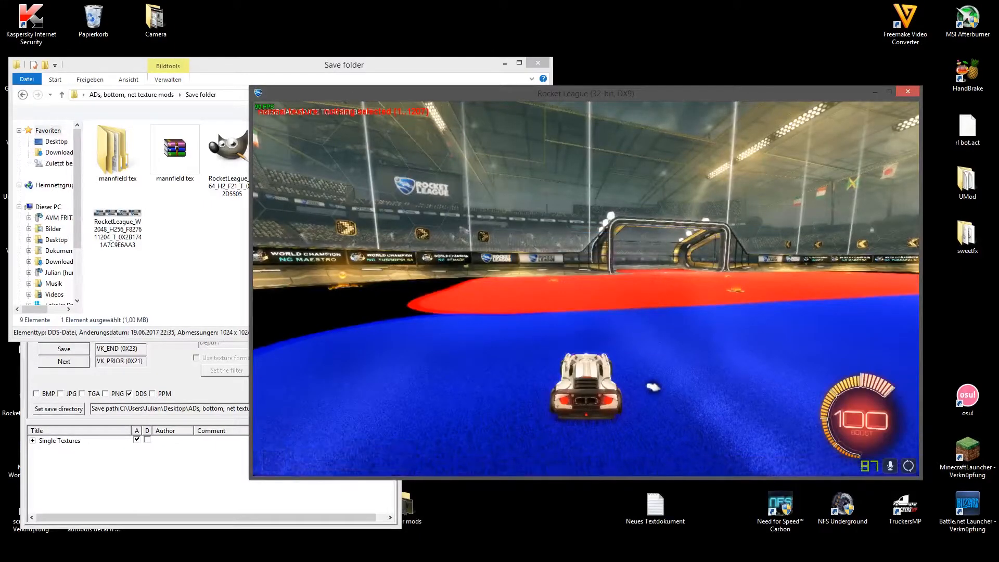
key("q")
key("w")
key("w")
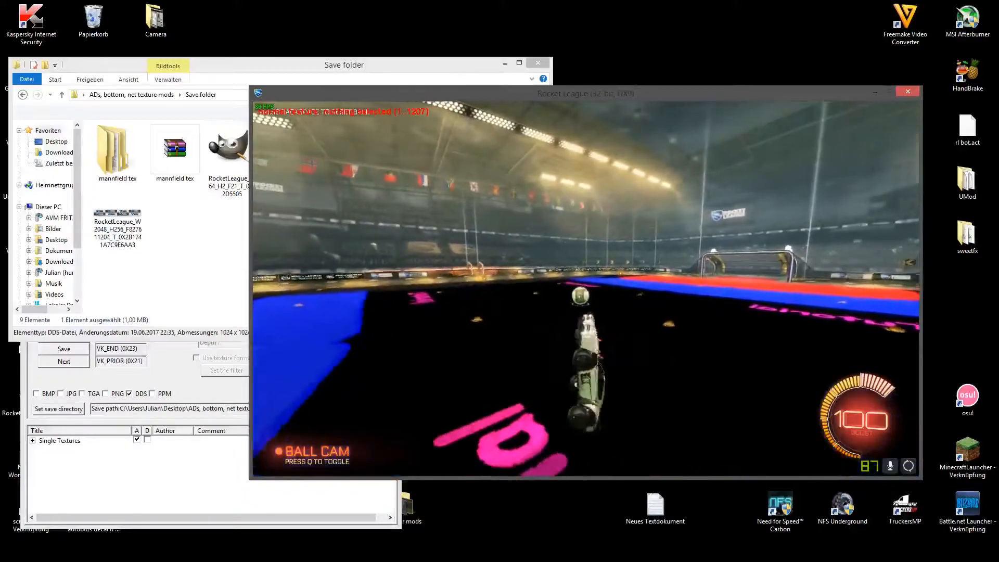
key("q")
key("w")
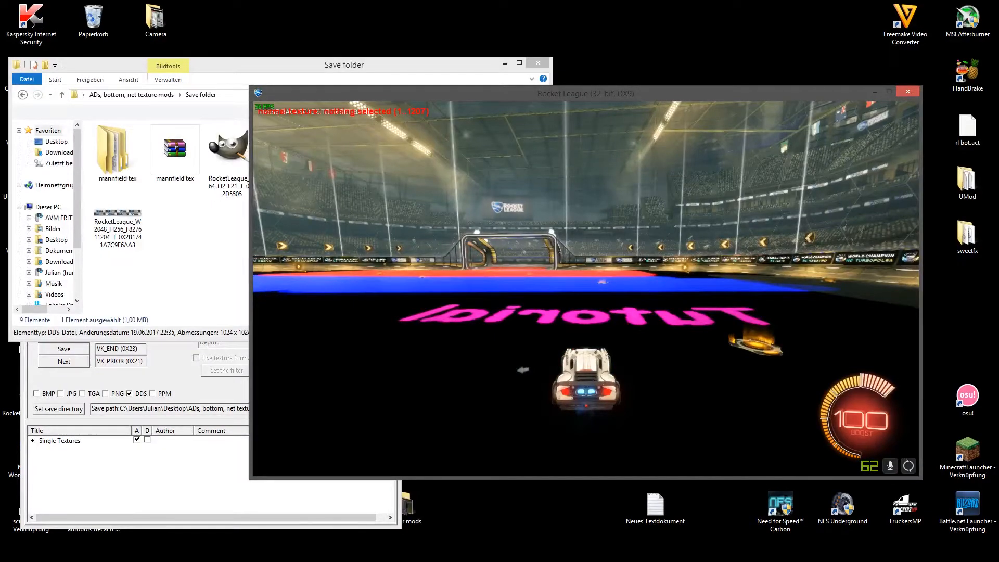
key("q")
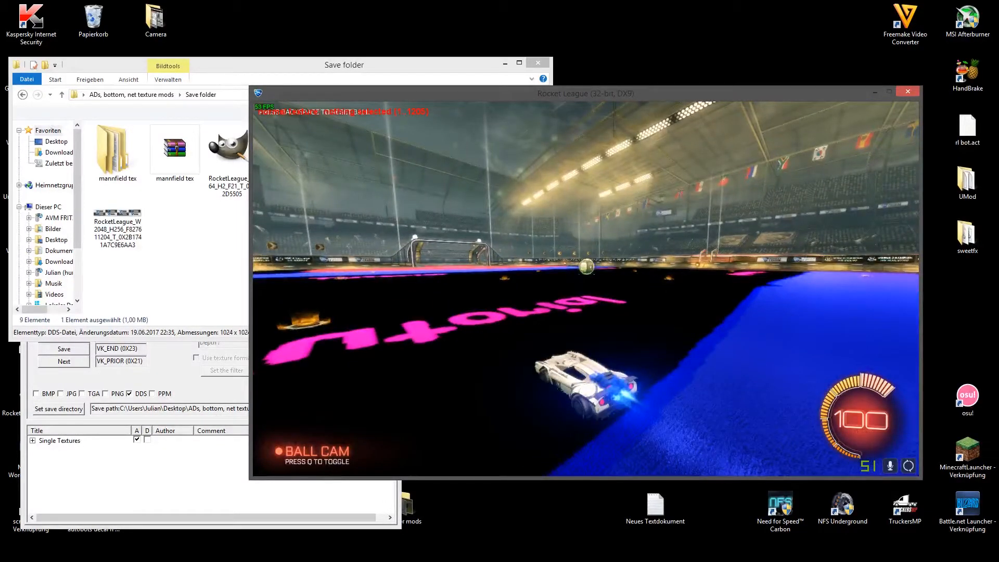
key("w")
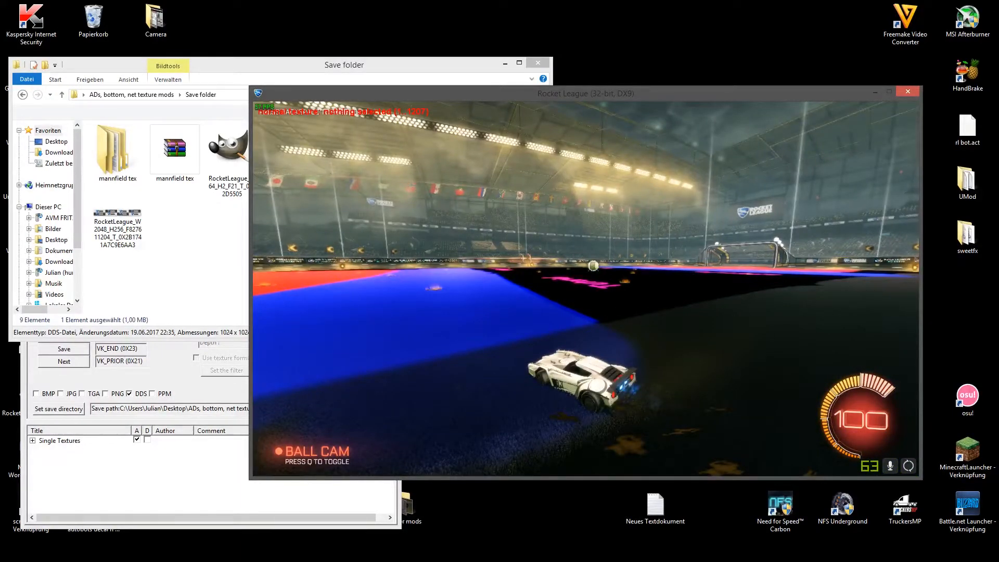
key("q")
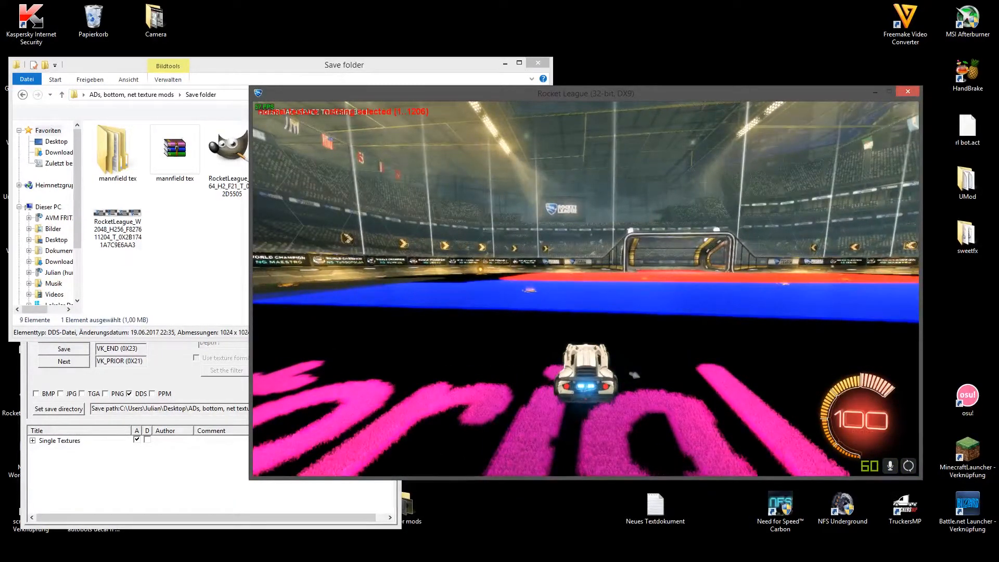
key("q")
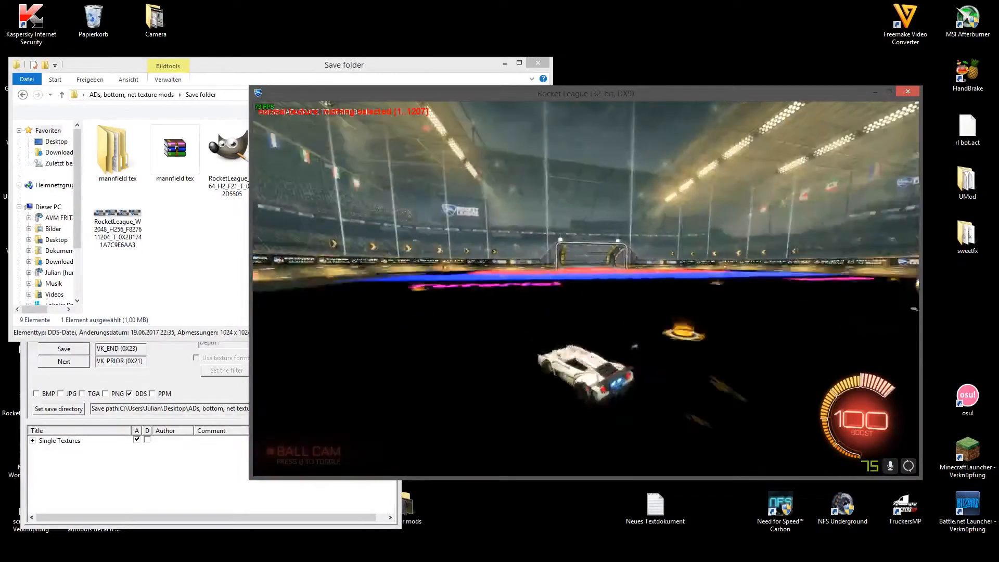
key("q")
key("q")
key("q")
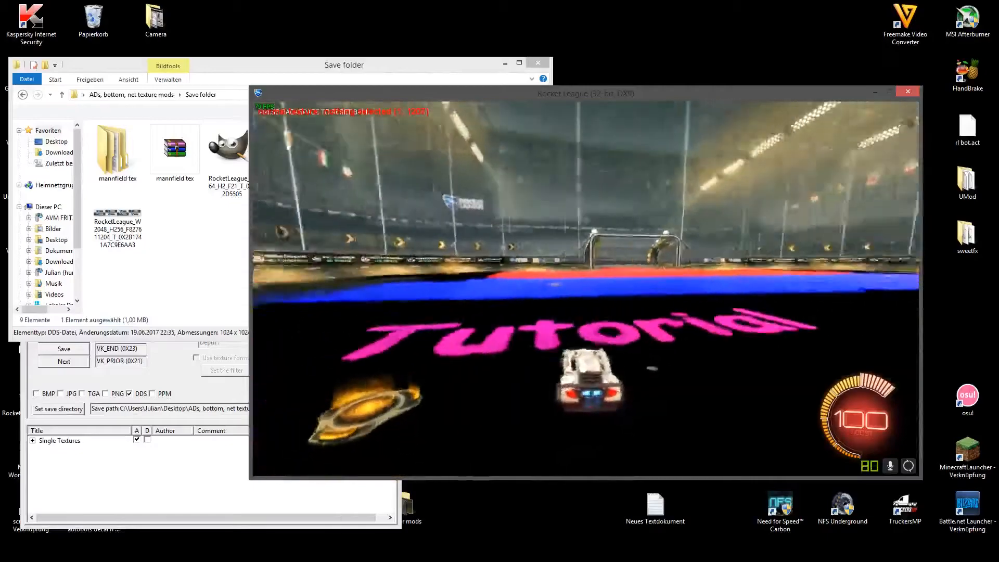
key("w")
key("d")
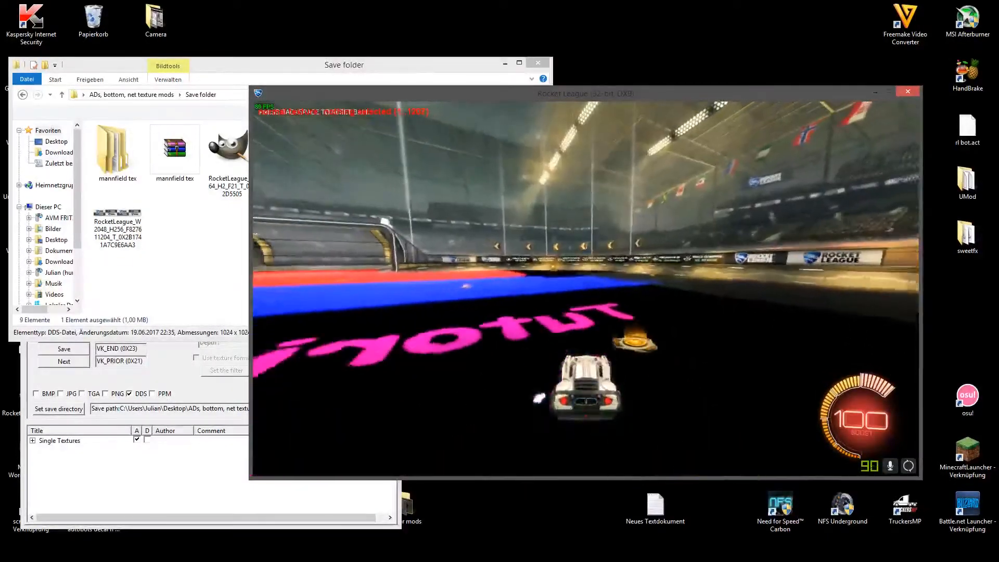
key("q")
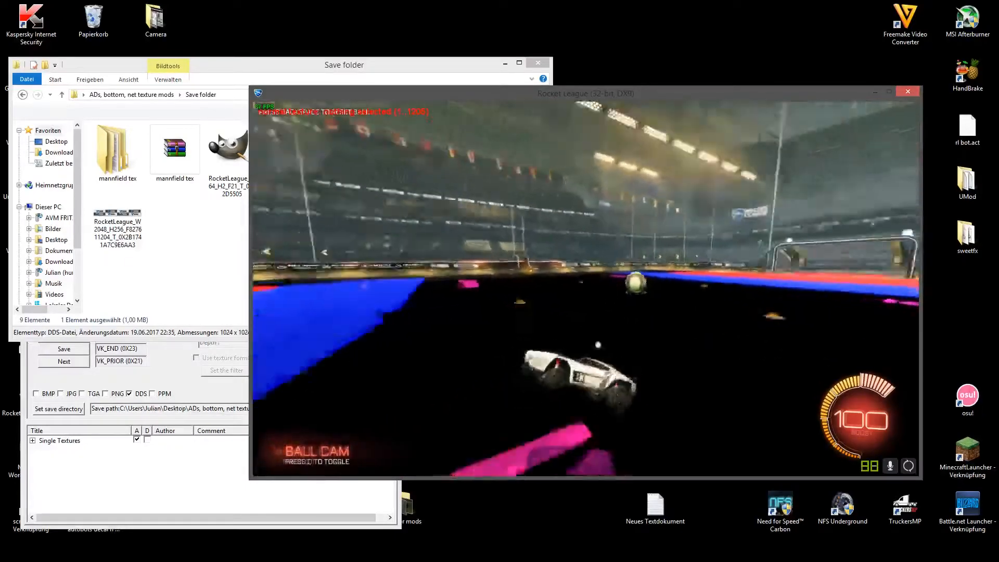
key("q")
key("q")
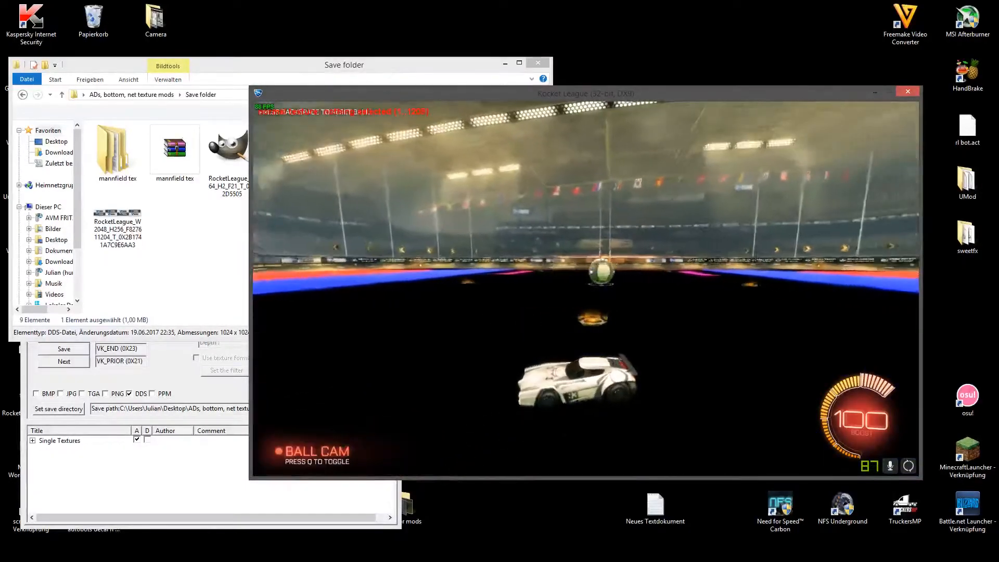